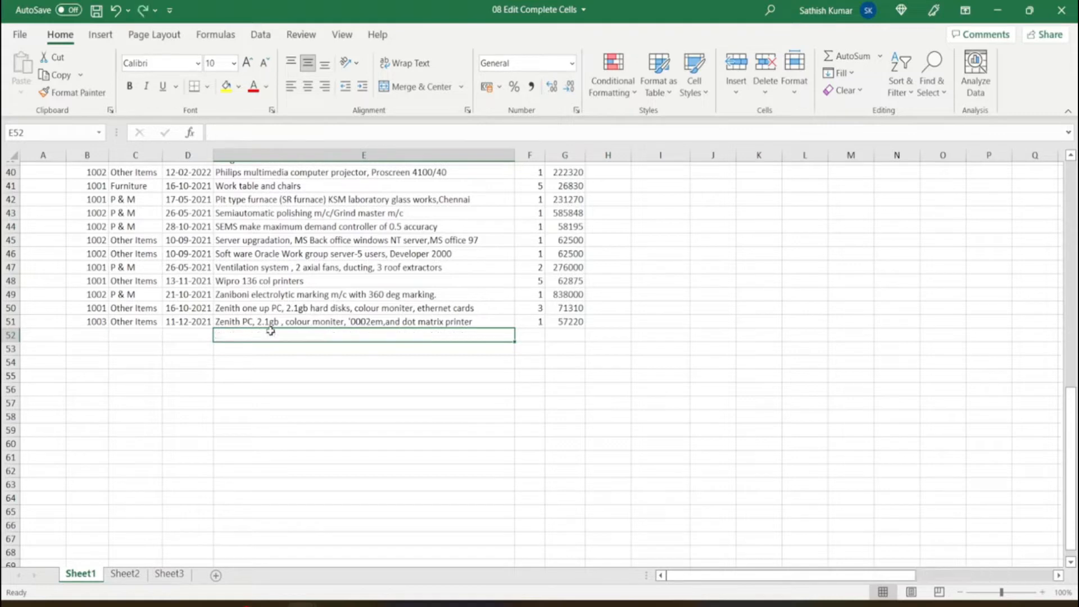
- Fill the last record in row 51, columns B to G, down into row 52 and undo the fill
left_click_drag(90, 325, 562, 345)
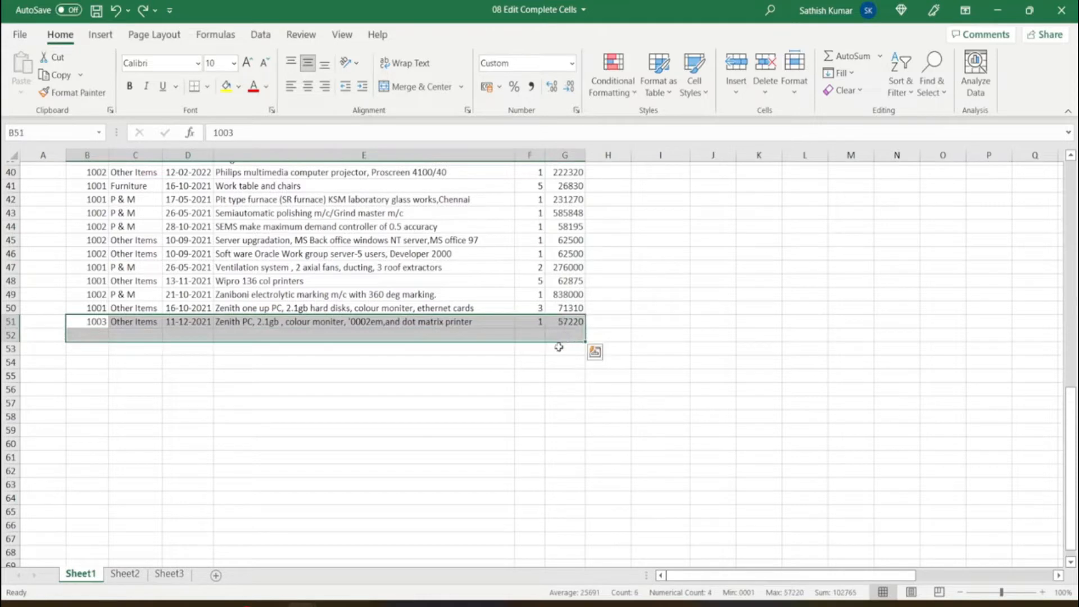
key("ctrl+d")
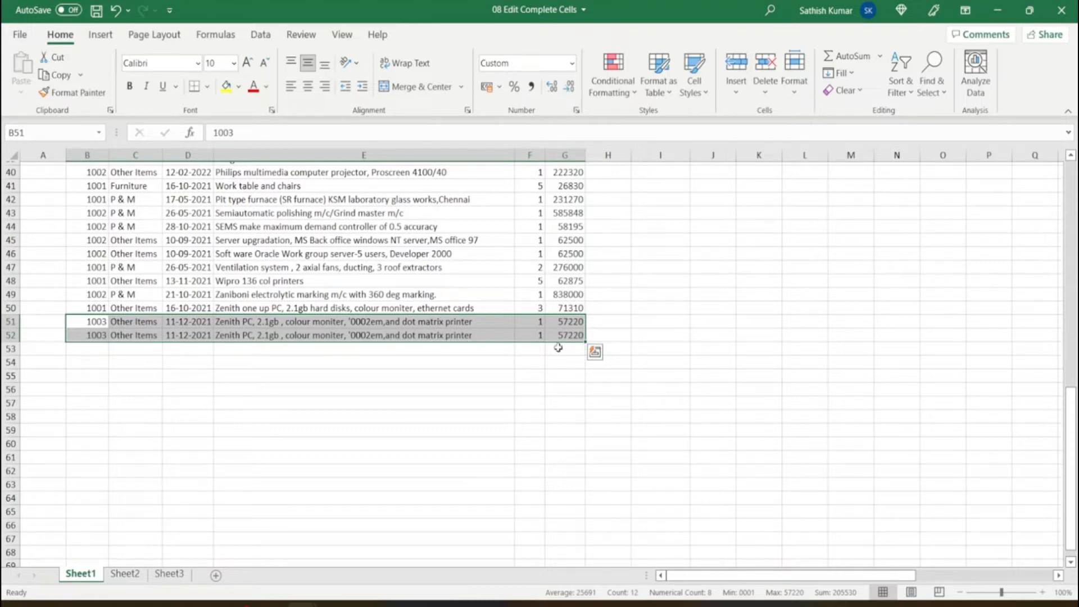
key("ctrl+z")
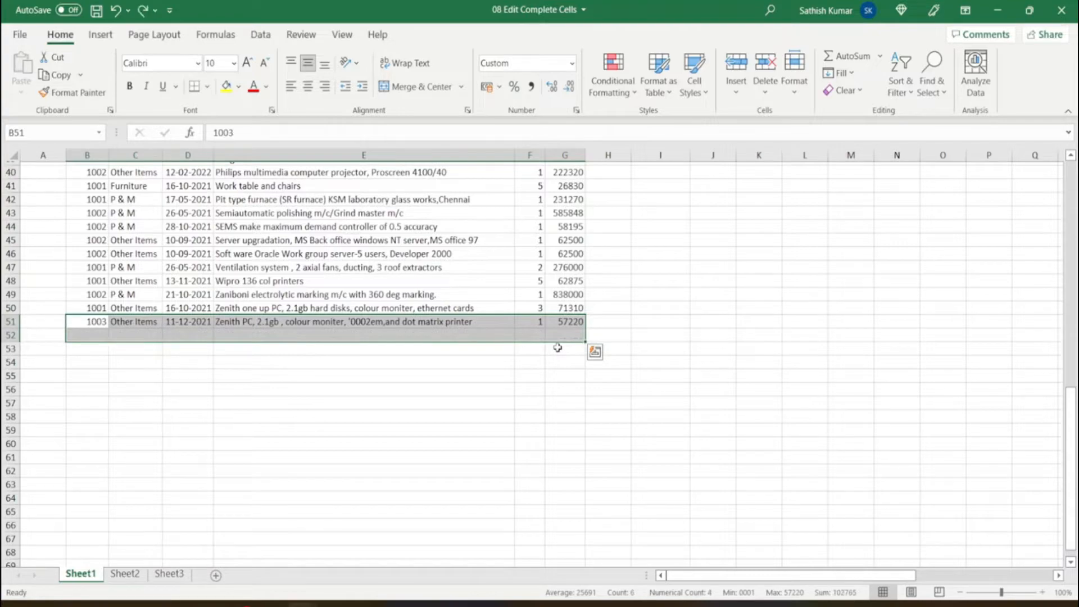
scroll(558, 347, "up", 10)
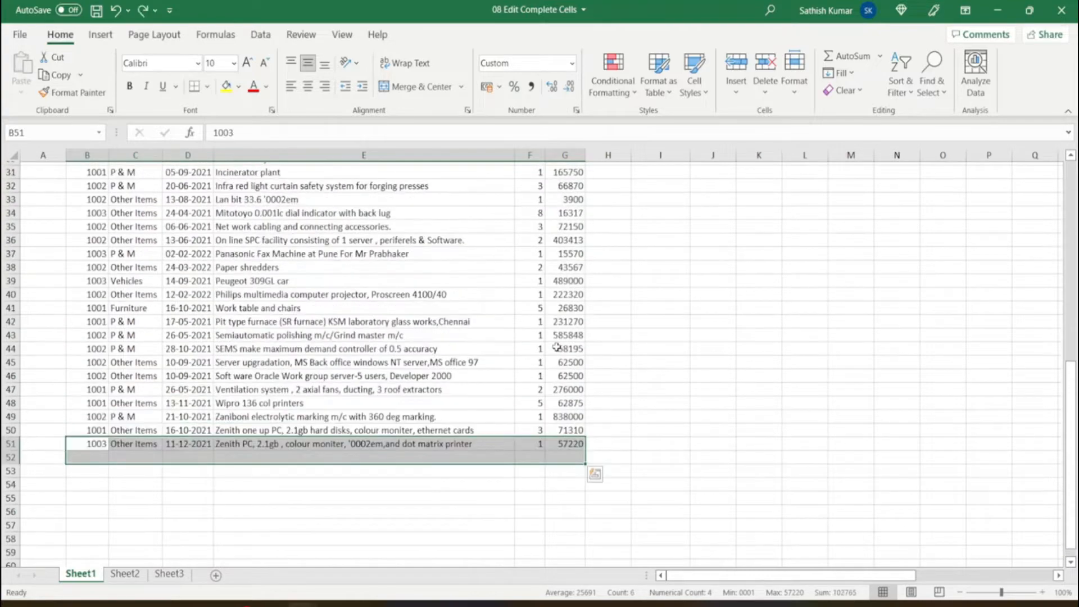
scroll(556, 348, "up", 2)
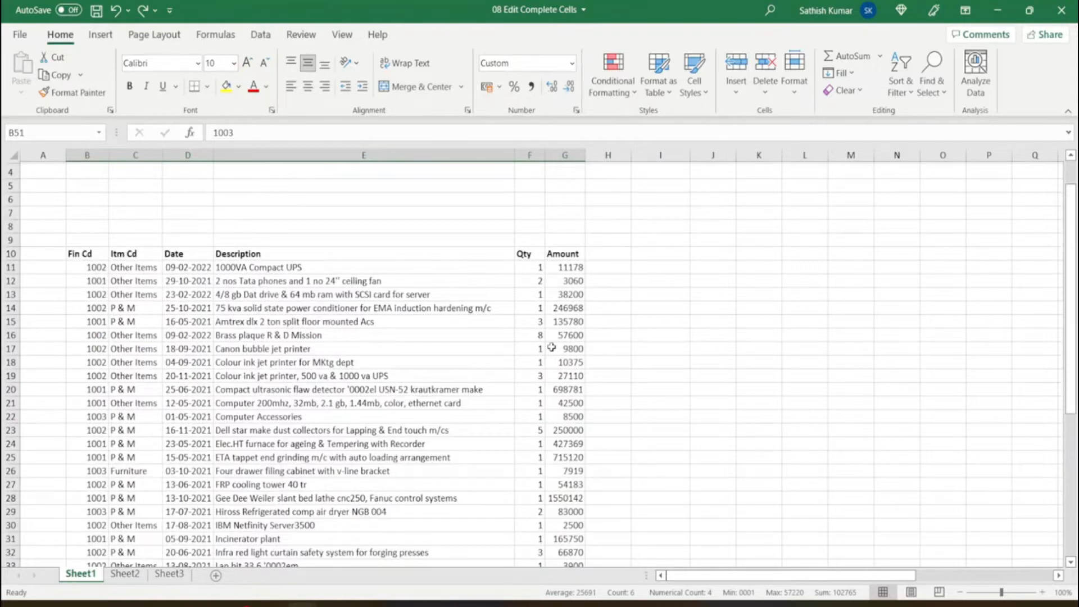
- On Sheet2, enter the formula =B4*G4 in H4 to calculate the first part's q1Sales
left_click(125, 574)
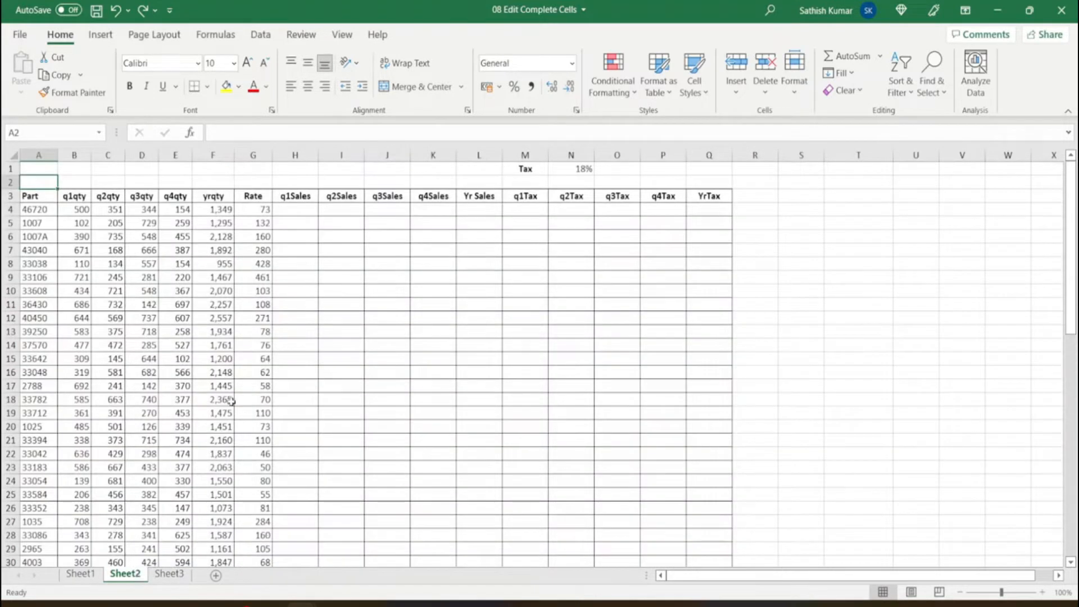
left_click(303, 212)
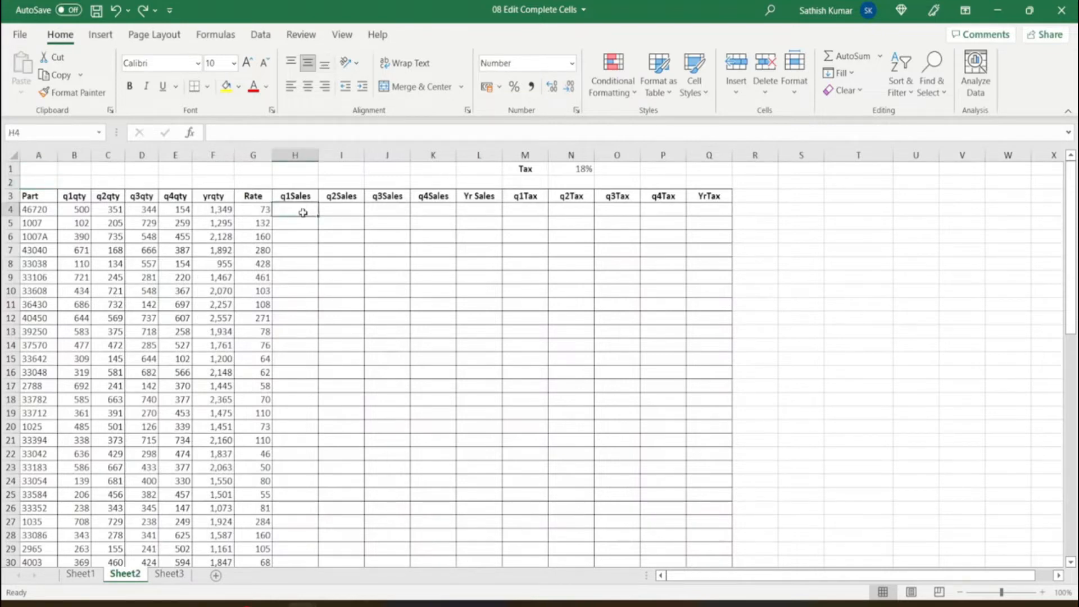
type("=")
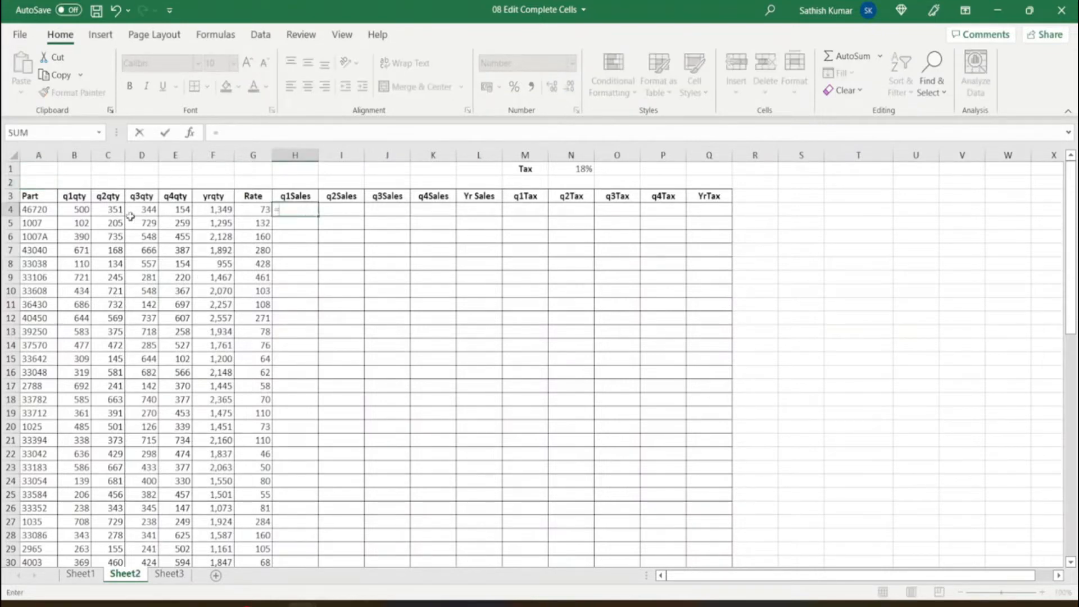
left_click(78, 208)
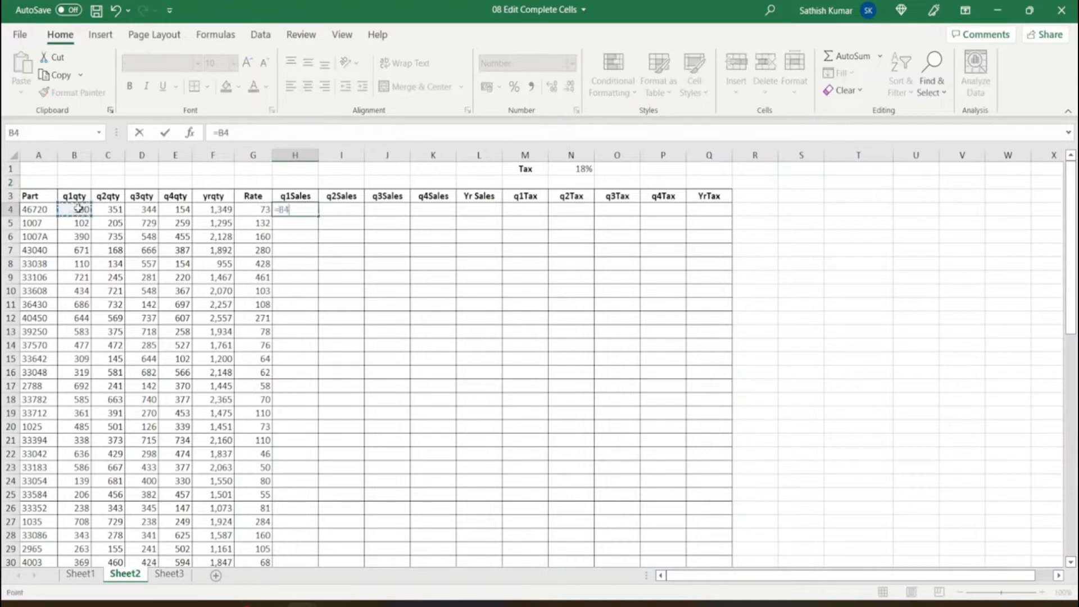
type("*")
left_click(249, 206)
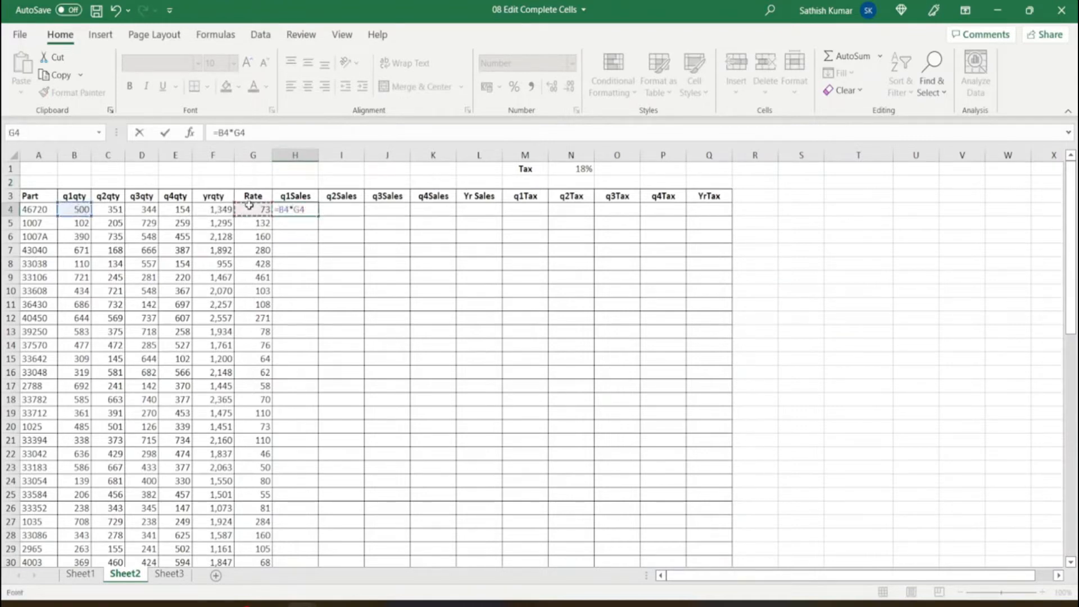
key("Return")
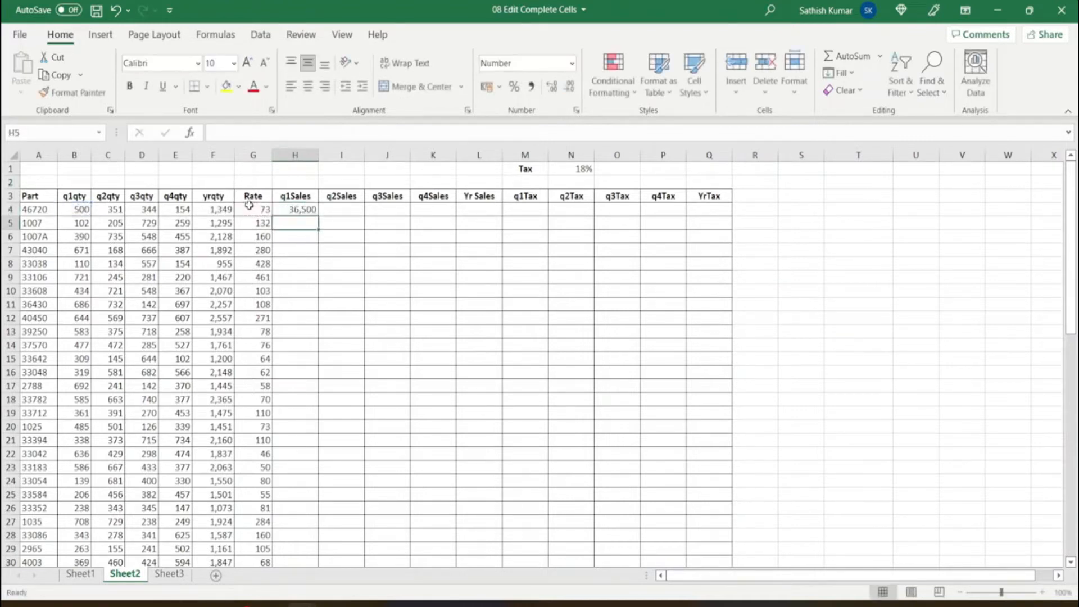
- Fill the q1Sales formula from H4 down through H13
key("Up")
key("shift+Down")
key("shift+Down")
key("shift+Down")
key("shift+Down")
key("shift+Down")
key("shift+Down")
key("shift+Down")
key("shift+Down")
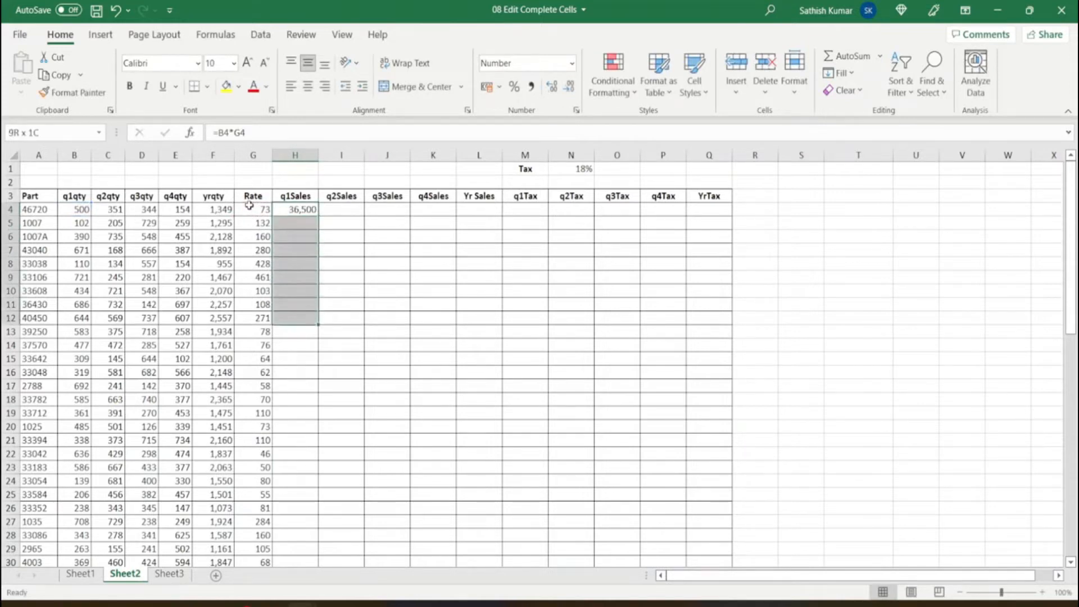
key("shift+Down")
key("ctrl+d")
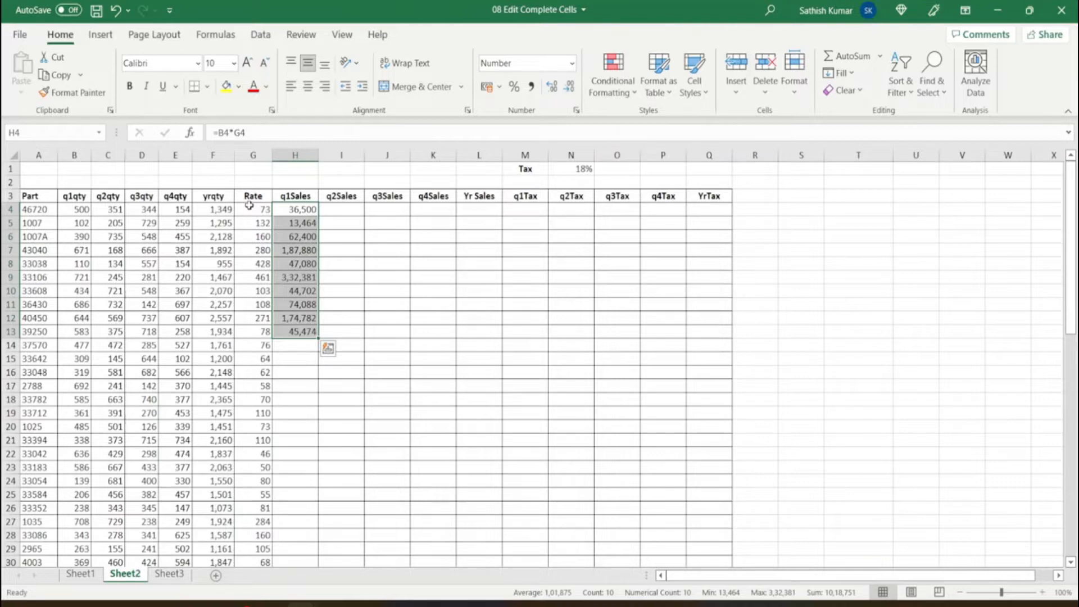
- On Sheet1, fill the amount in G11 right into H11 and undo the fill
left_click(82, 575)
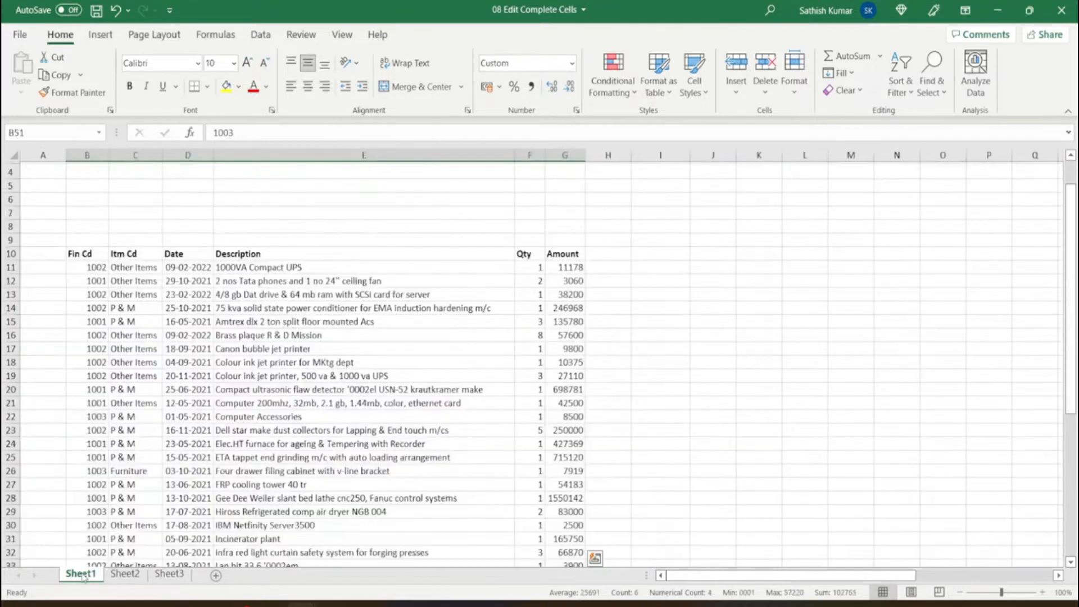
left_click(603, 273)
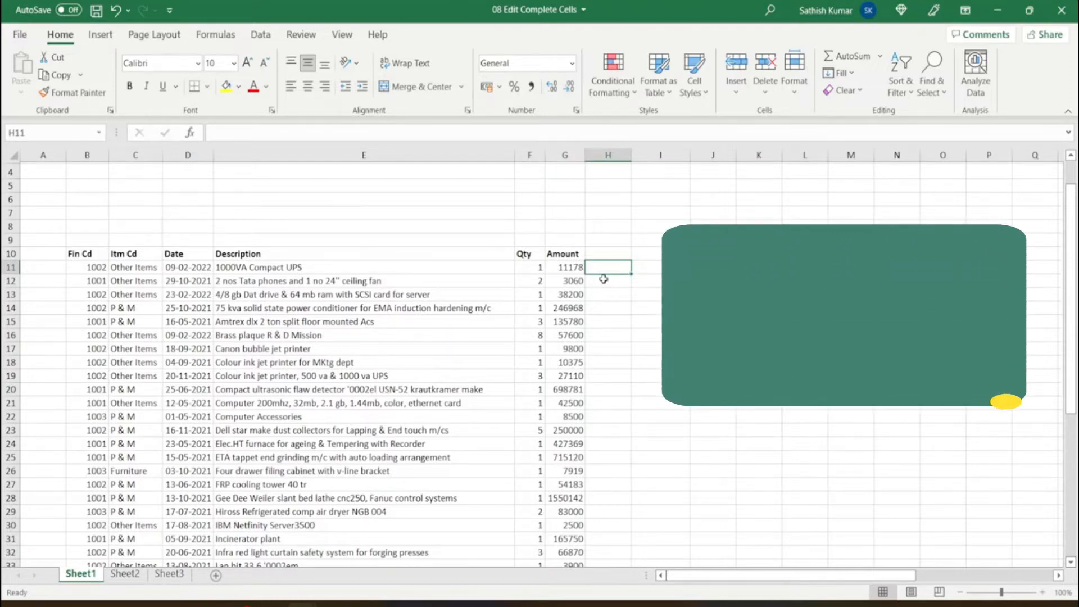
key("ctrl+r")
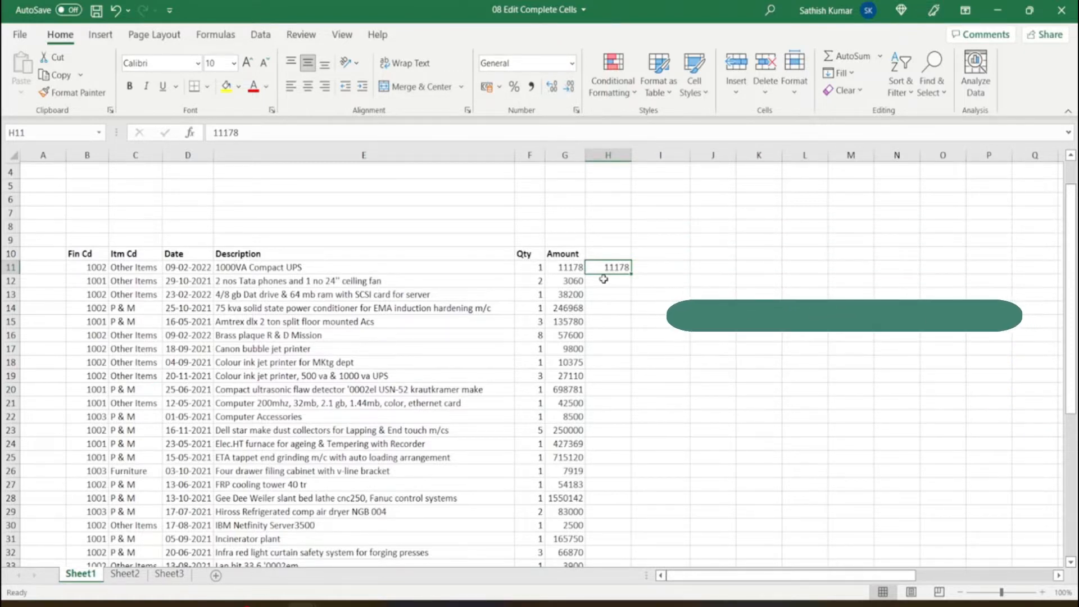
key("ctrl+z")
- Fill the amounts in G11:G18 right into column H and undo the fill
key("Left")
key("shift+Down")
key("shift+Down")
key("shift+Down")
key("shift+Down")
key("shift+Down")
key("shift+Down")
key("shift+Down")
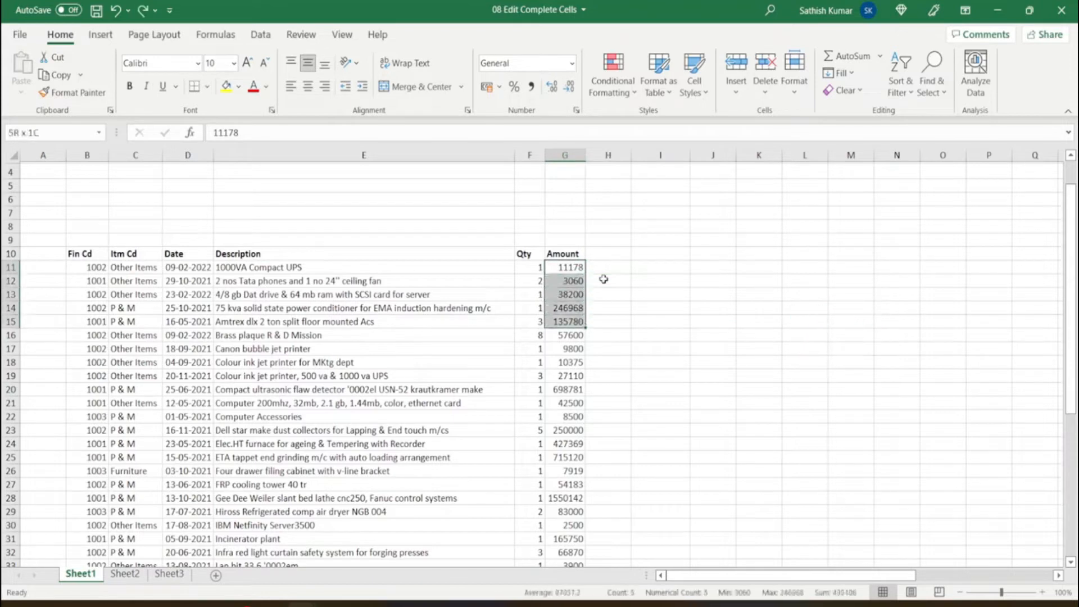
key("shift+Right")
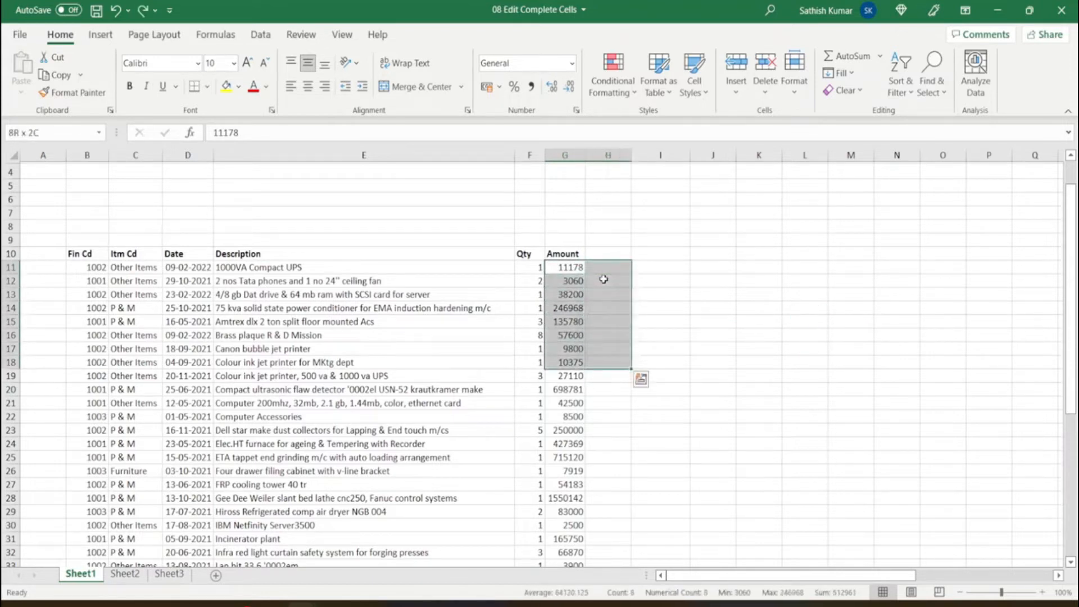
key("ctrl+r")
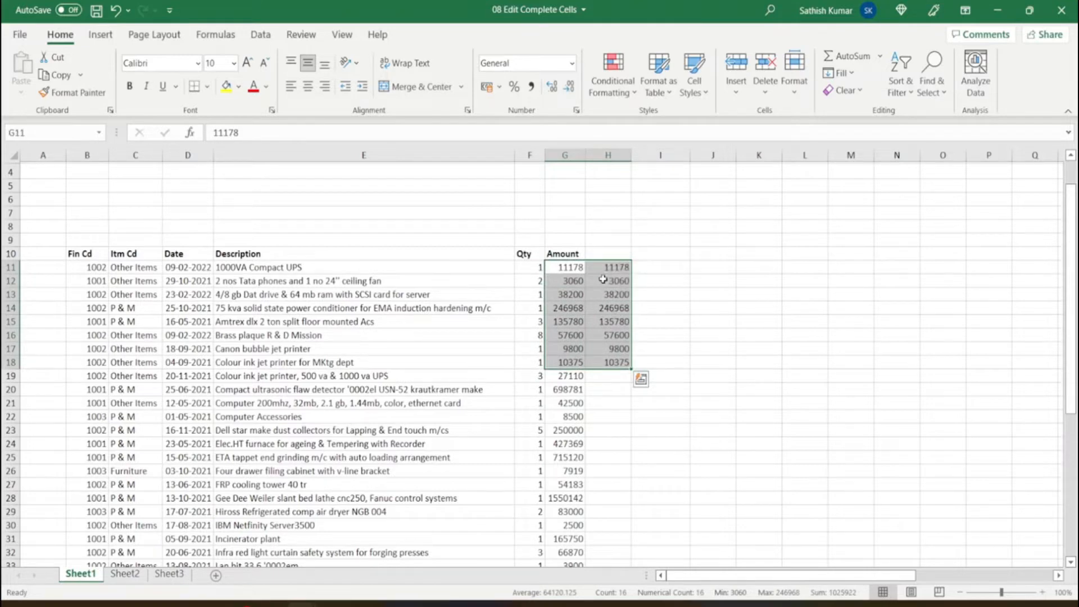
key("ctrl+q")
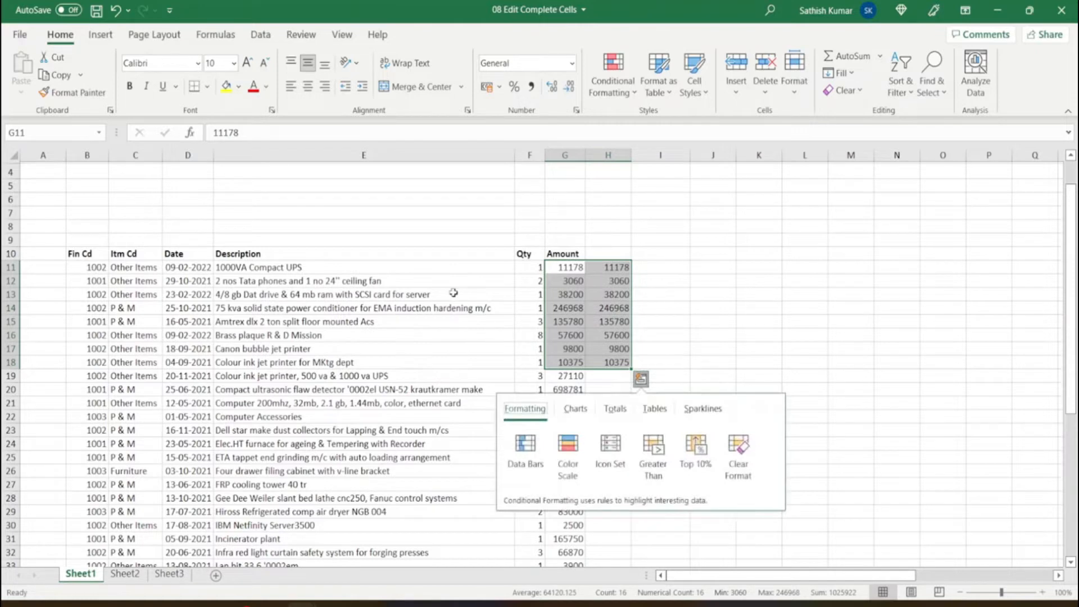
key("Escape")
key("ctrl+z")
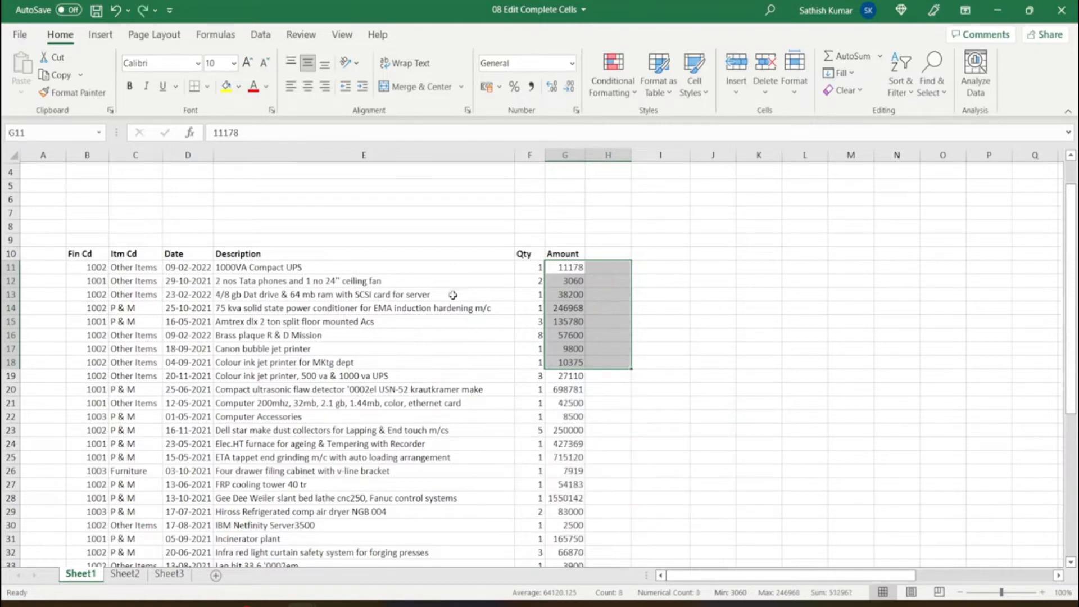
- On Sheet2, fill the q1Sales formulas in H4:H13 right across to the Yr Sales column L
left_click(138, 574)
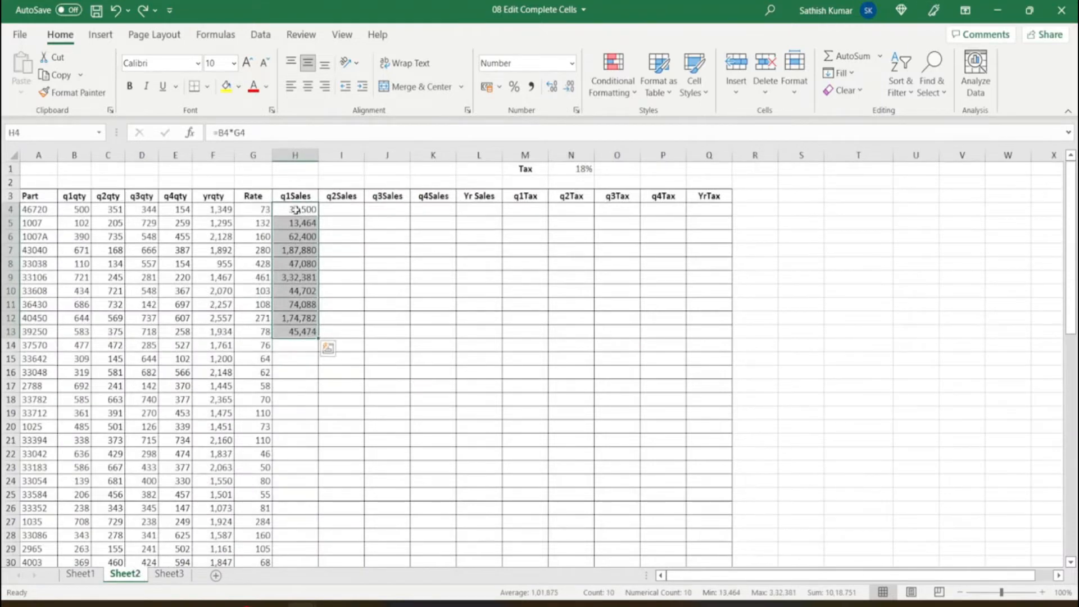
left_click_drag(297, 208, 480, 334)
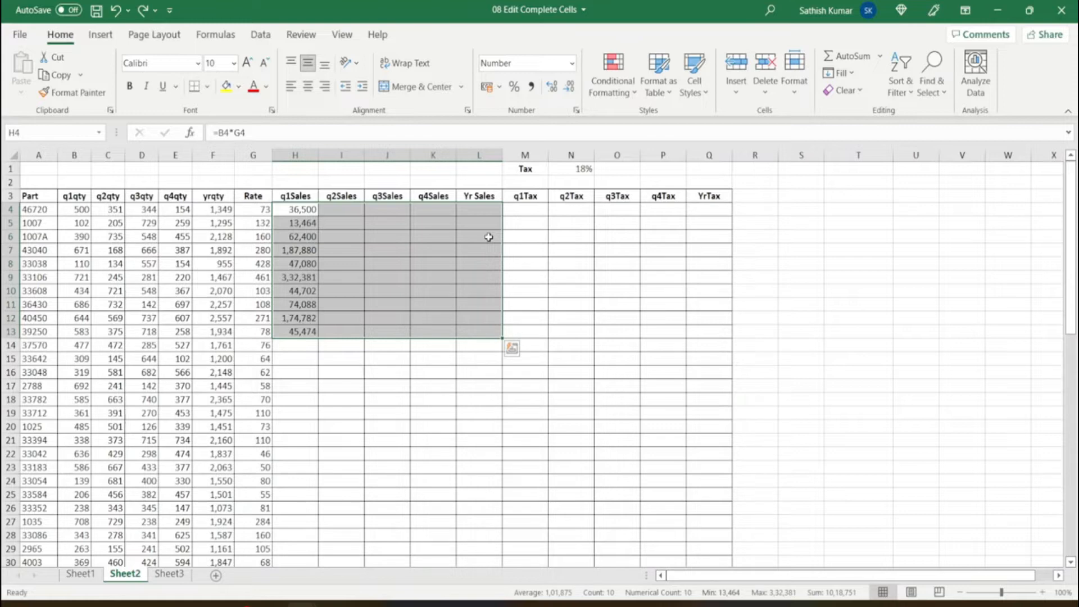
key("ctrl+r")
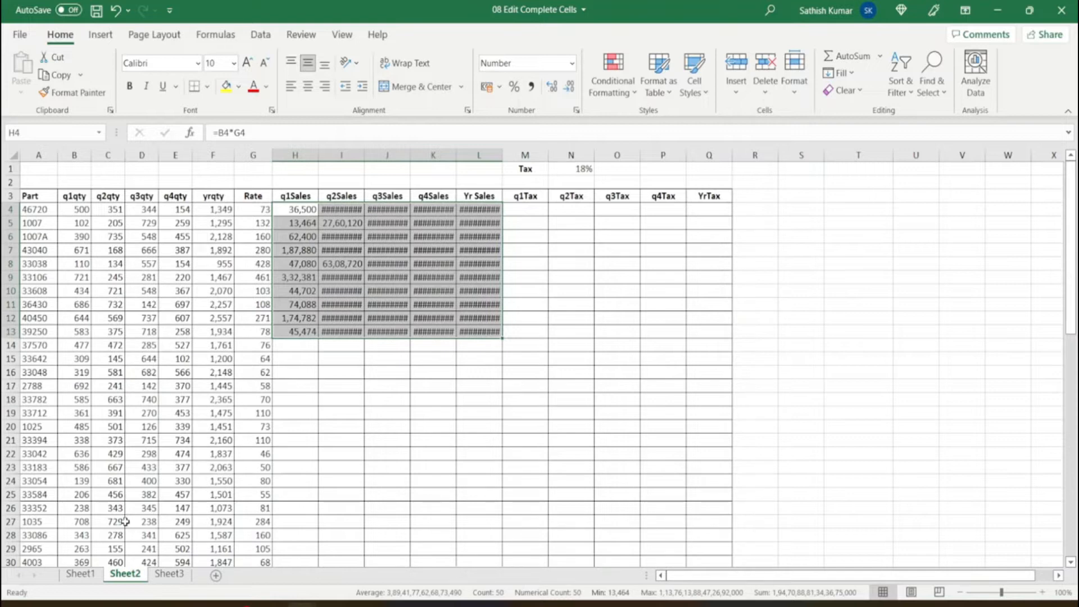
- On Sheet1, delete the entire empty row 3 above the table
left_click(86, 574)
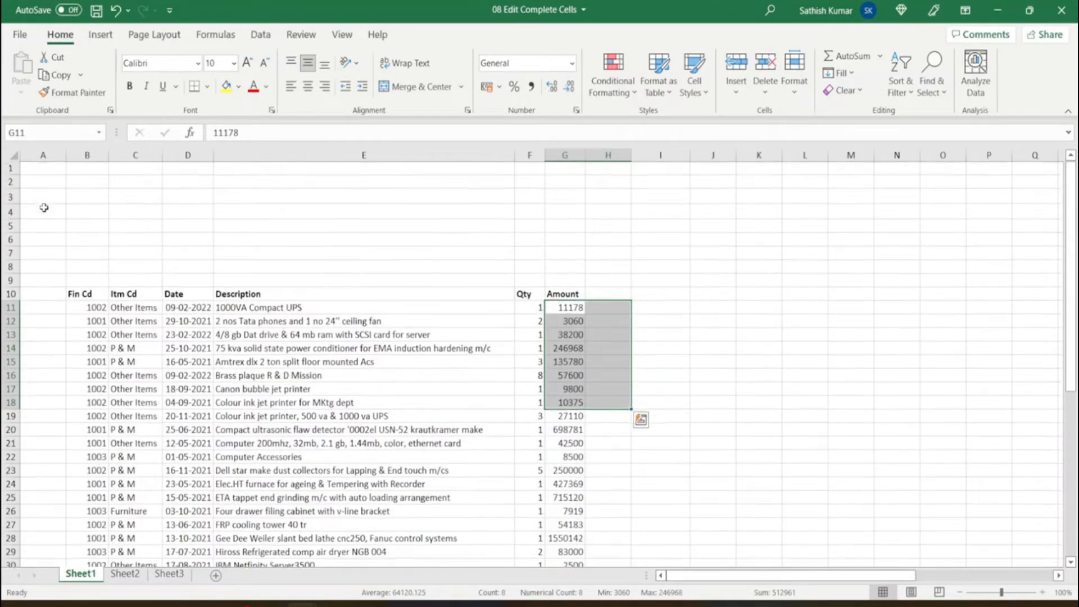
left_click(45, 214)
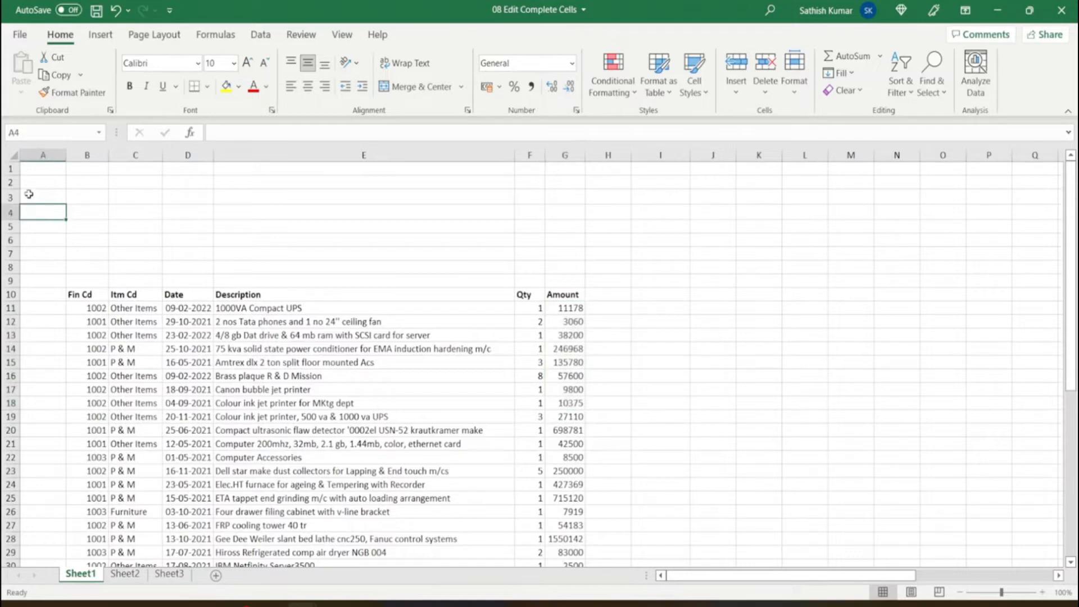
left_click(40, 201)
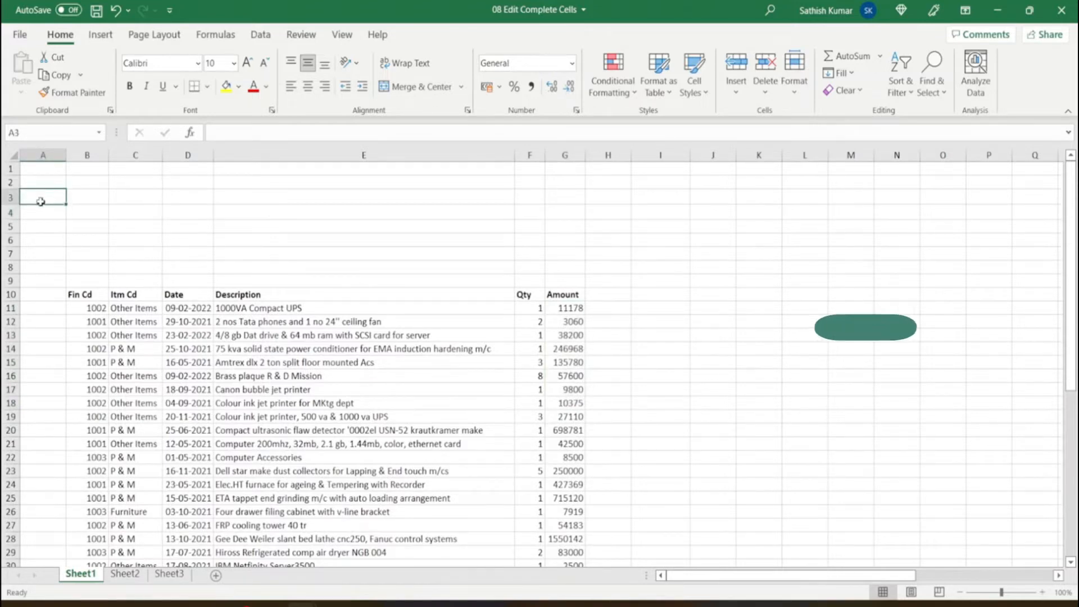
key("ctrl+minus")
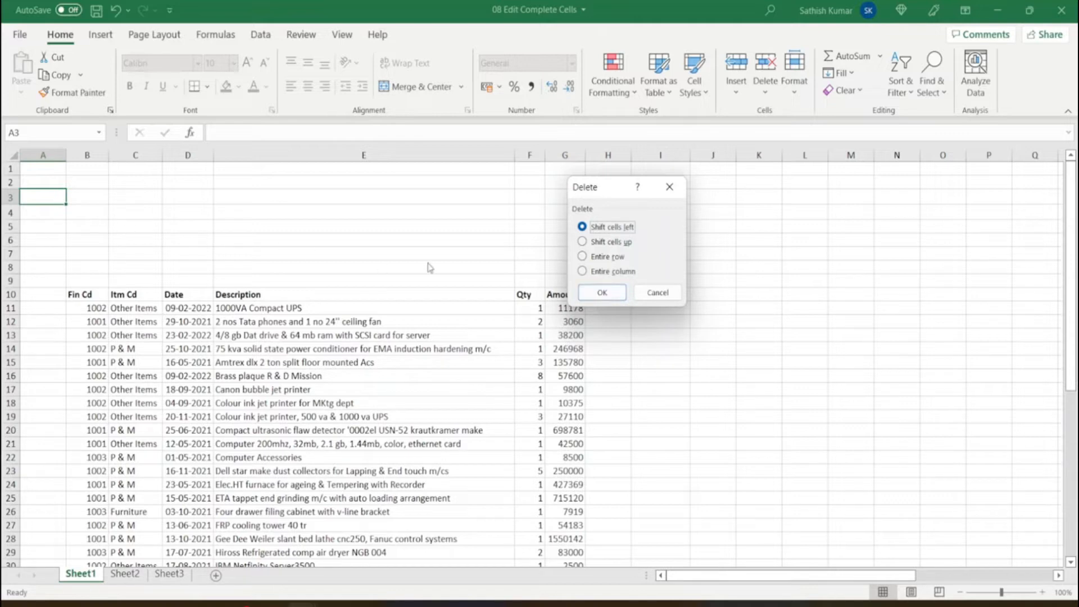
left_click(598, 257)
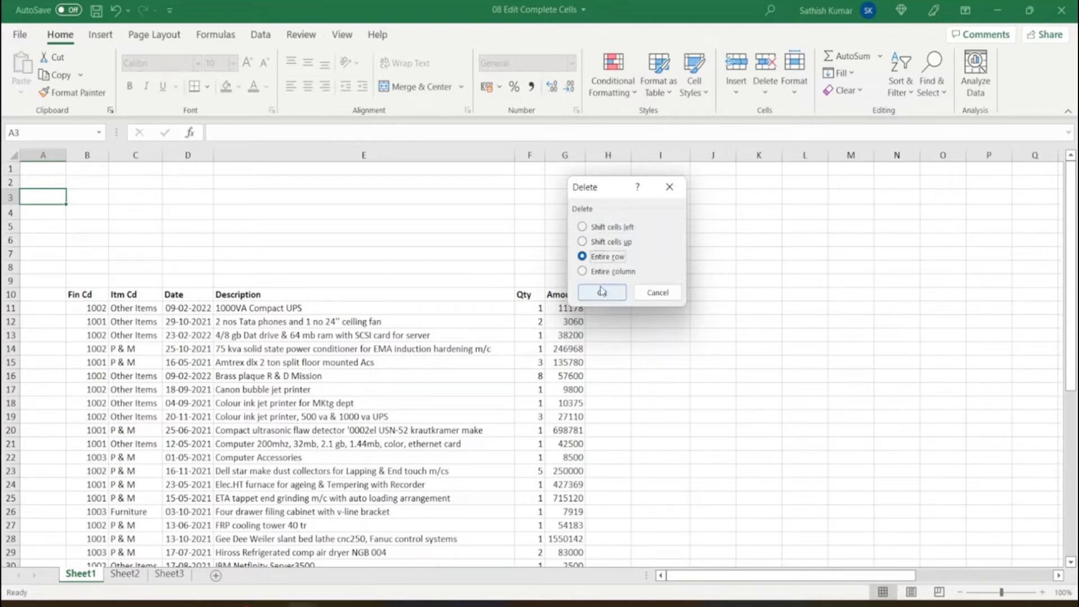
left_click(602, 293)
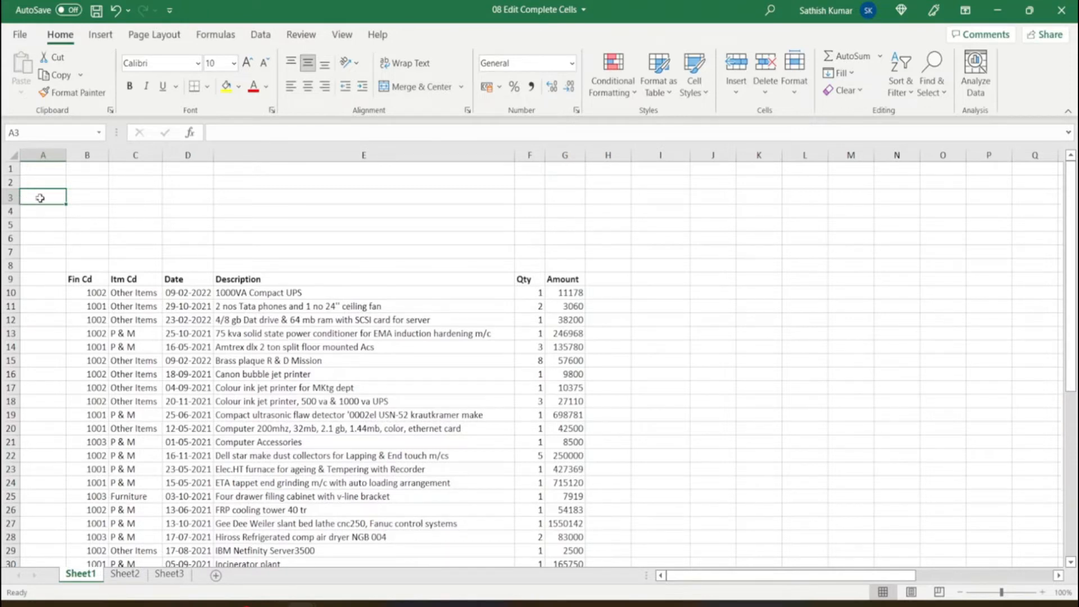
- Delete only the Fin Cd header cell B9, shifting the remaining cells left
key("ctrl+minus")
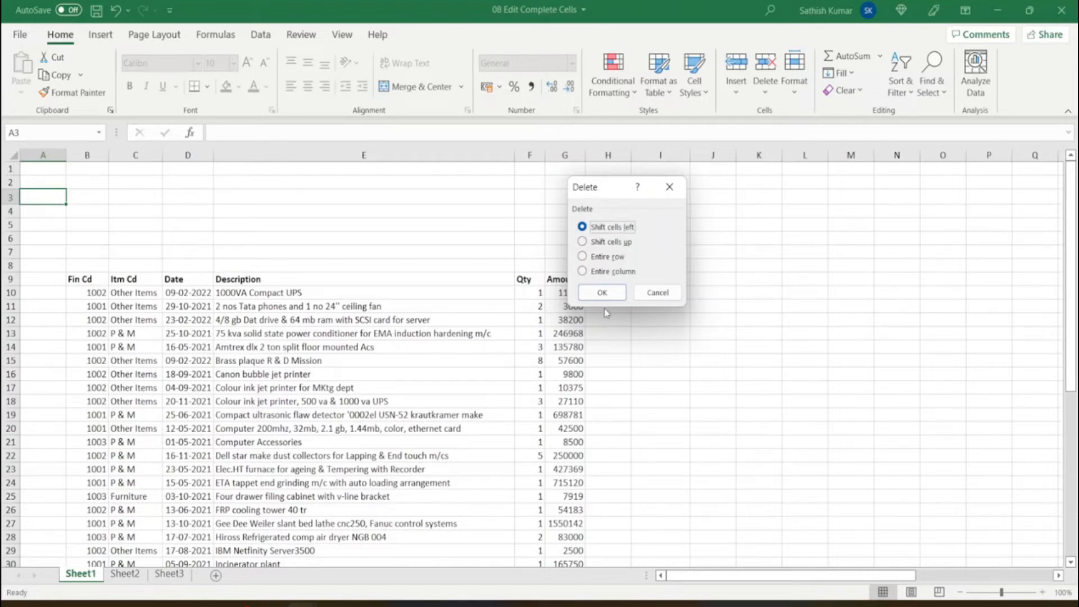
left_click(654, 292)
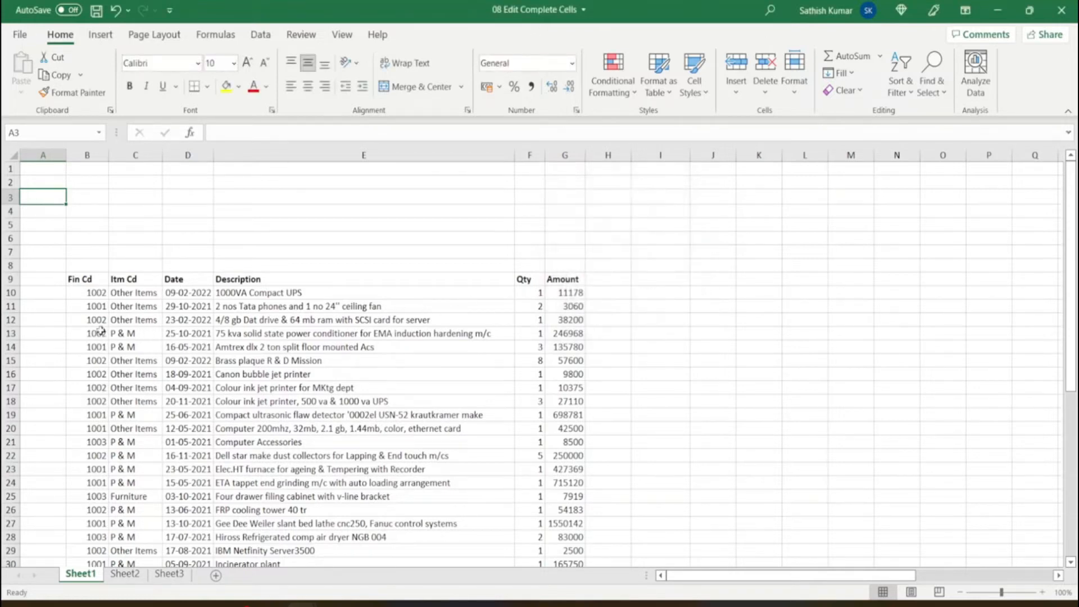
left_click_drag(91, 280, 92, 298)
left_click(90, 282)
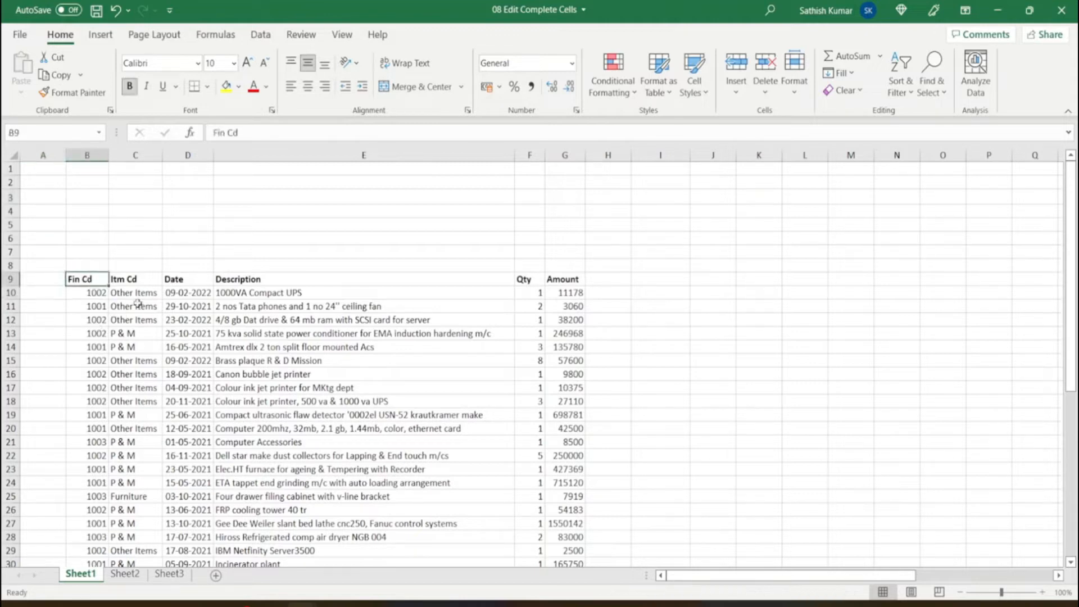
key("ctrl+minus")
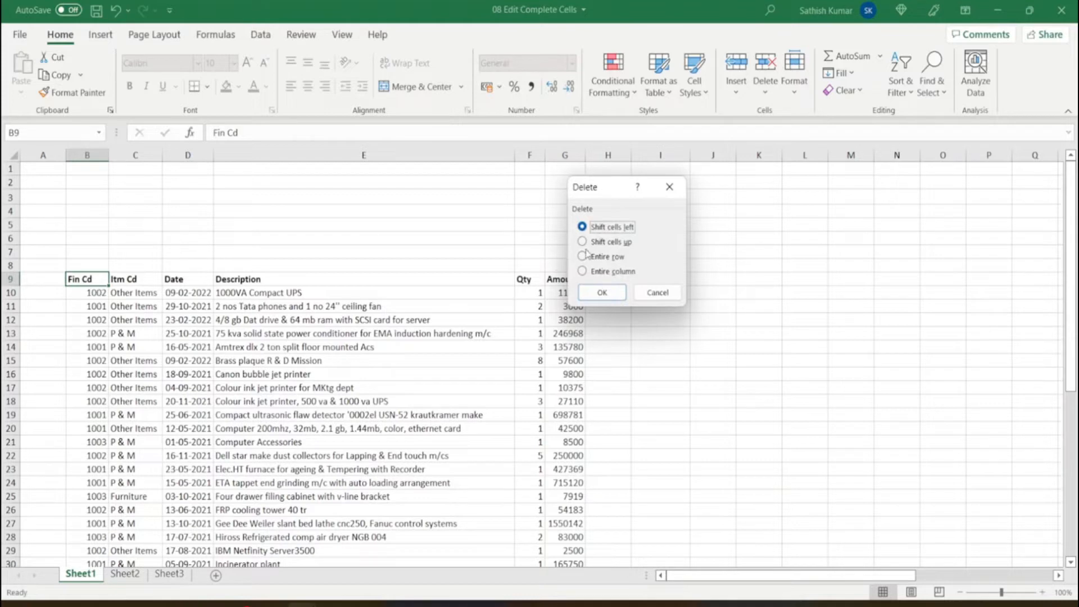
left_click(602, 291)
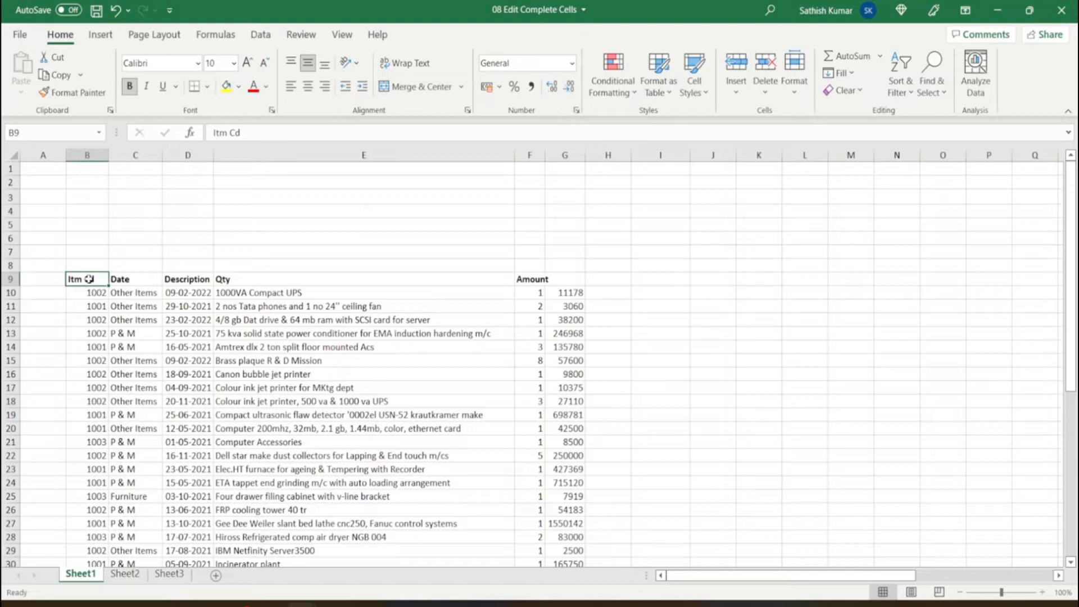
- Undo the deletion of the Fin Cd header cell B9
key("ctrl+z")
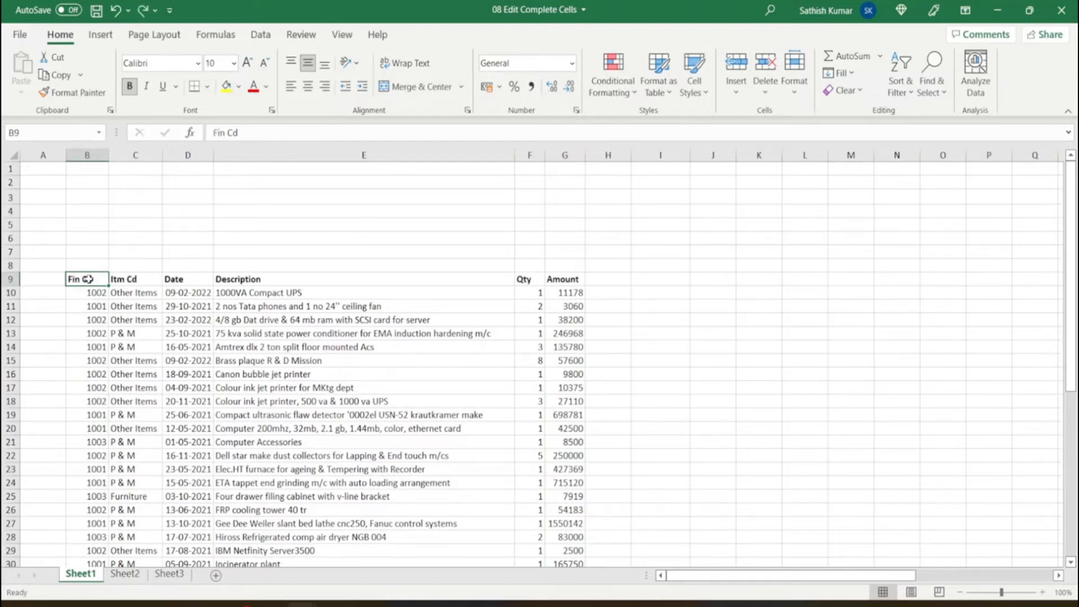
- Delete only the Fin Cd header cell B9 with the cells below shifted up, and undo the deletion
key("ctrl+minus")
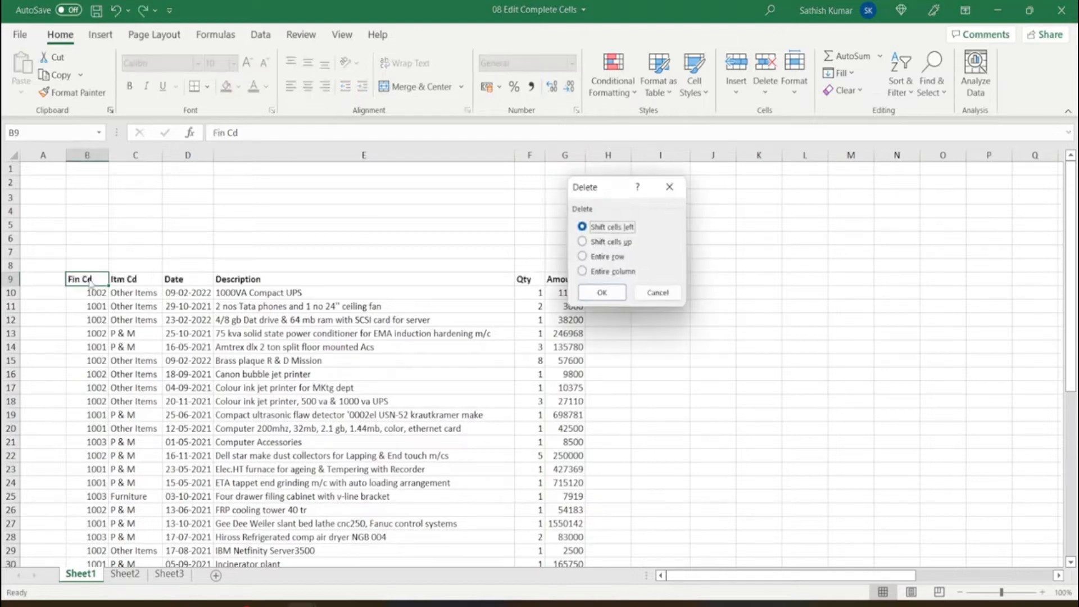
left_click(601, 243)
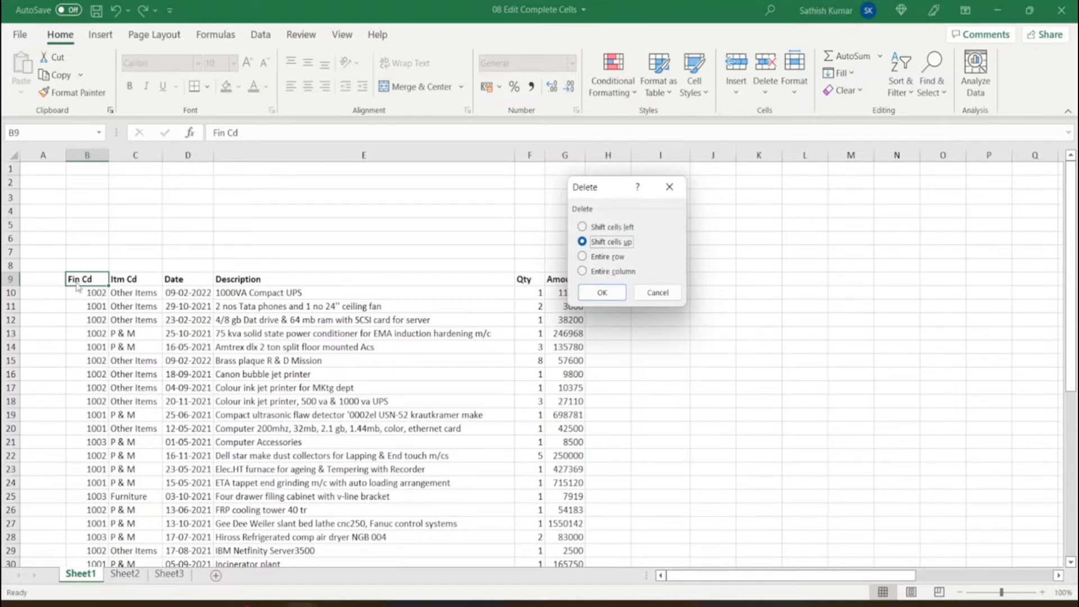
left_click(594, 297)
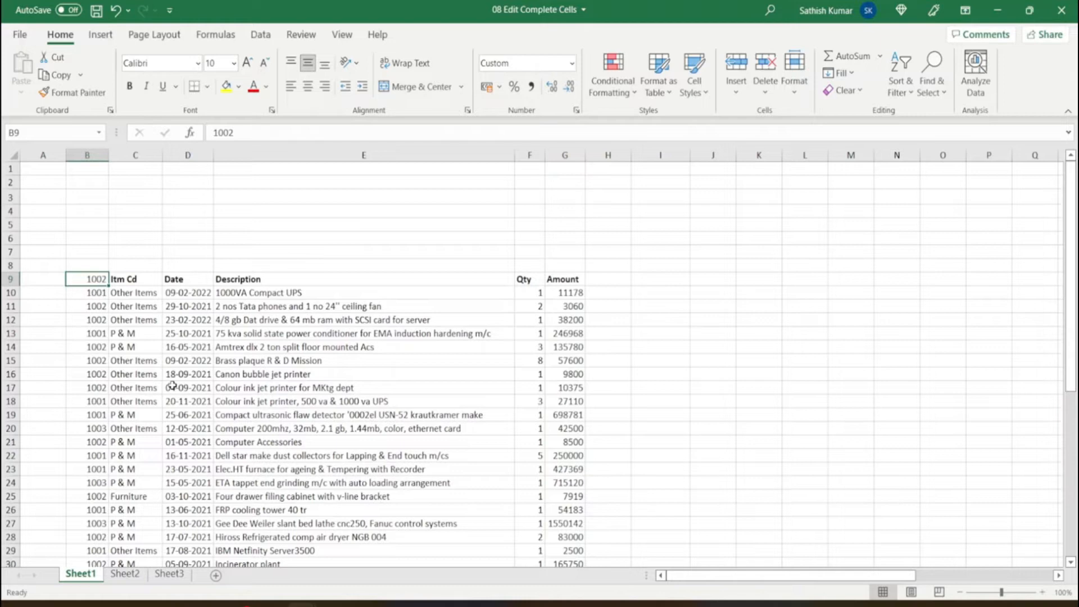
key("ctrl+z")
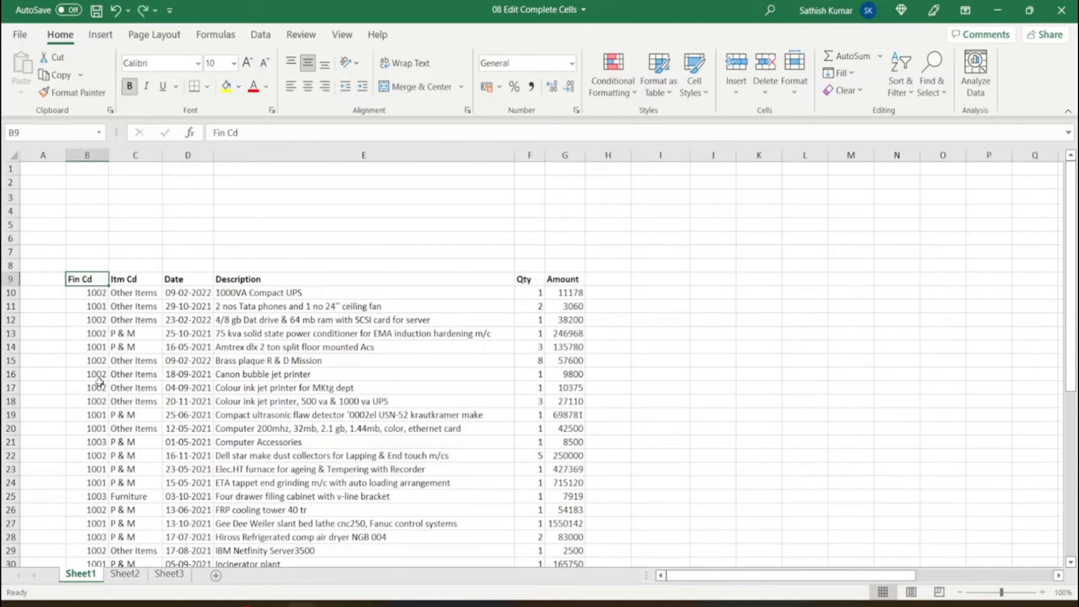
left_click(88, 319)
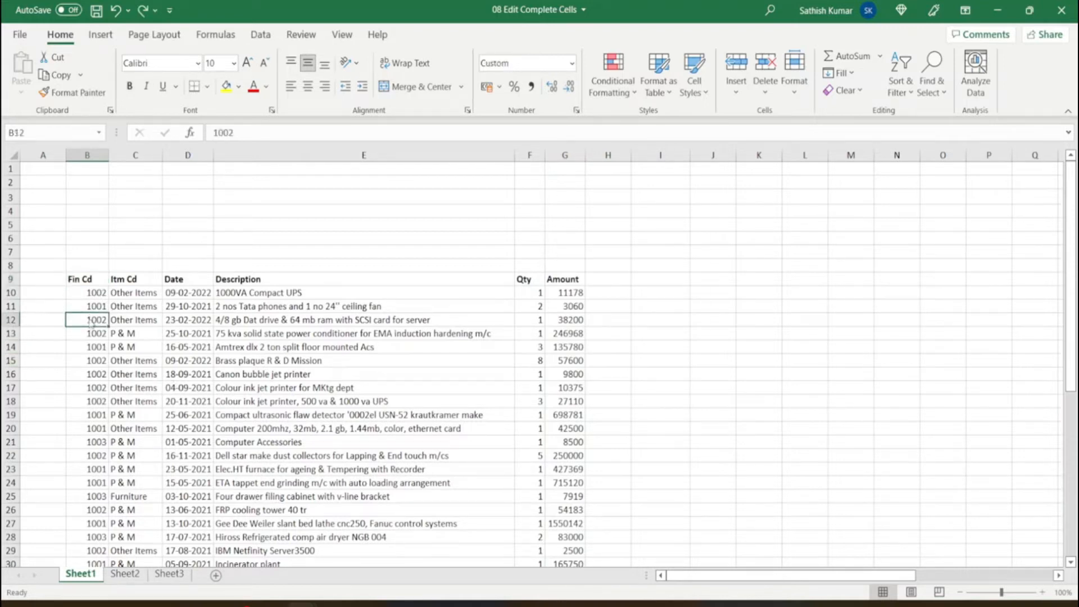
key("ctrl+minus")
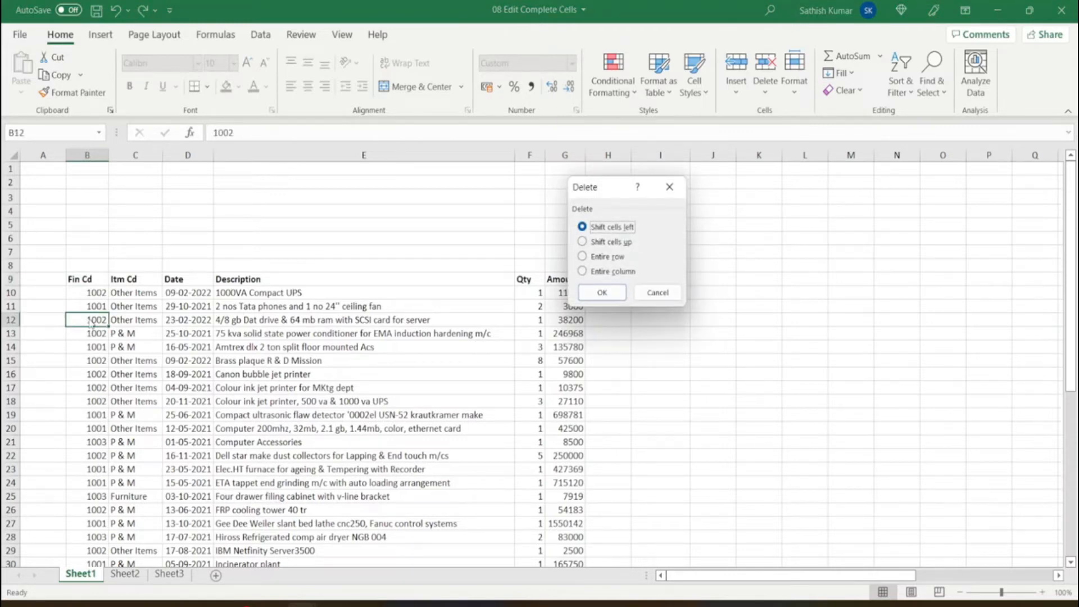
left_click(647, 297)
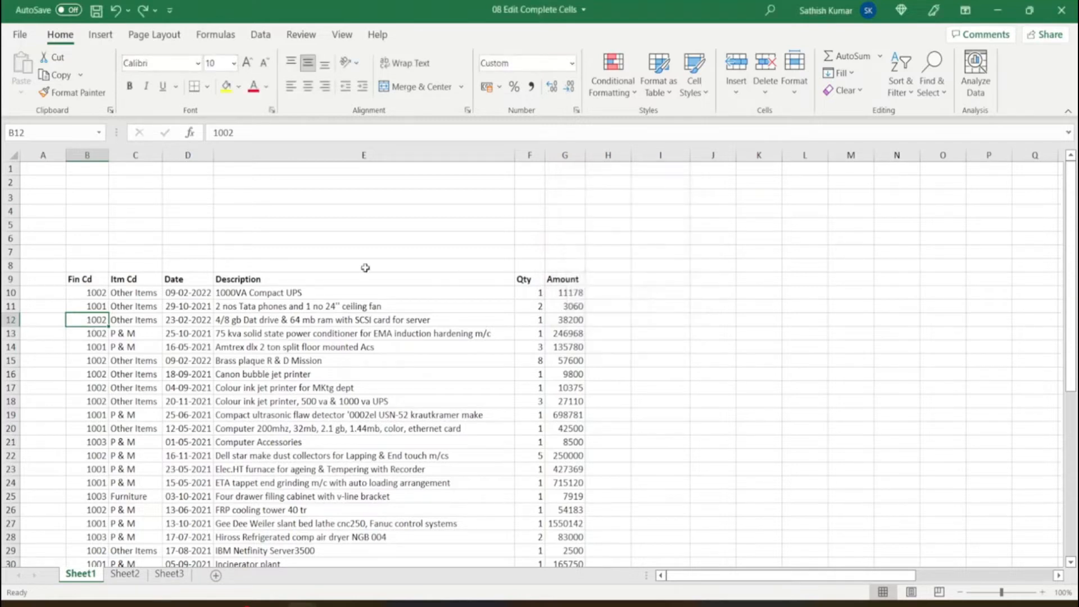
- Delete the entire empty column A and the empty rows 1 to 8 above the table
left_click(35, 154)
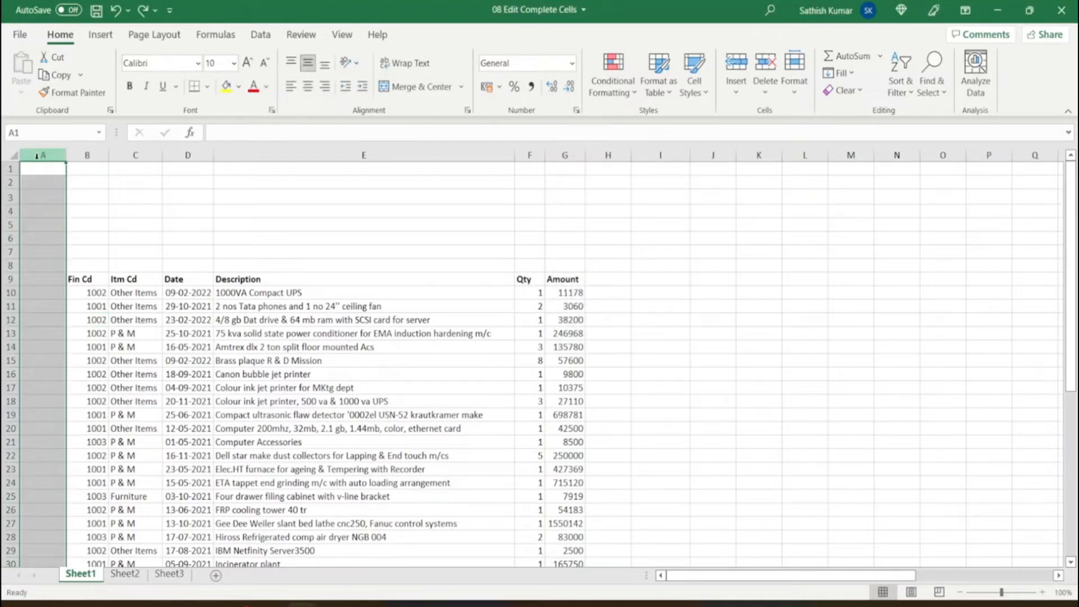
key("ctrl+minus")
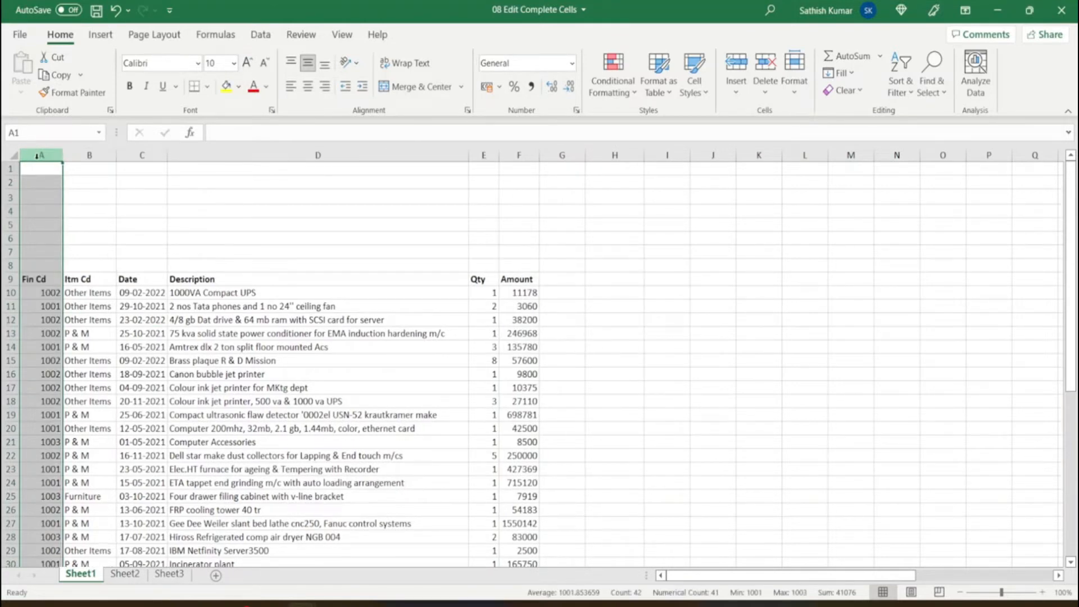
left_click(7, 169)
left_click_drag(7, 168, 7, 264)
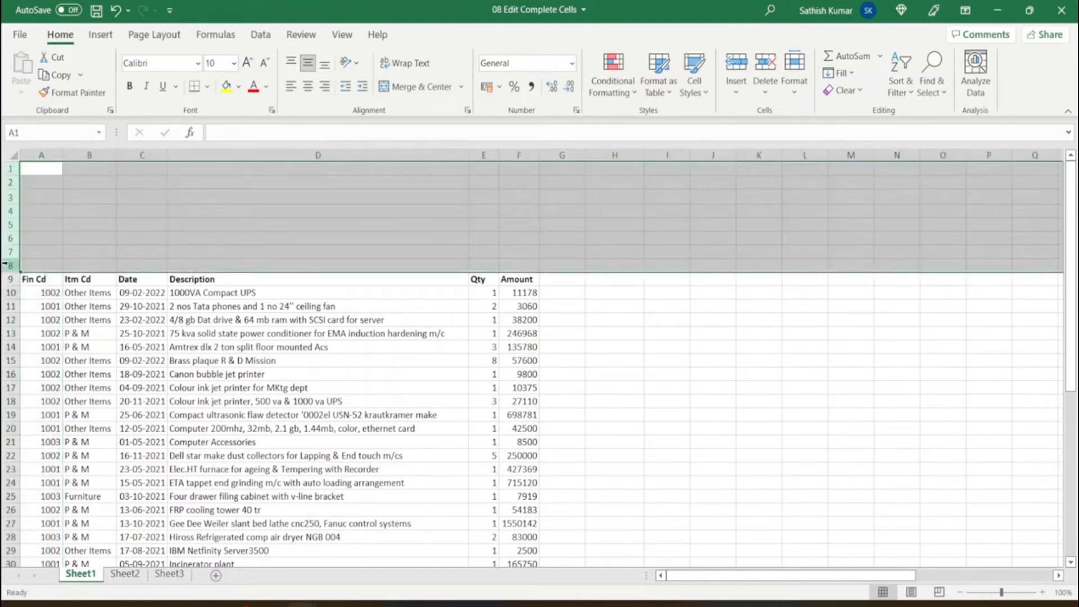
key("ctrl+minus")
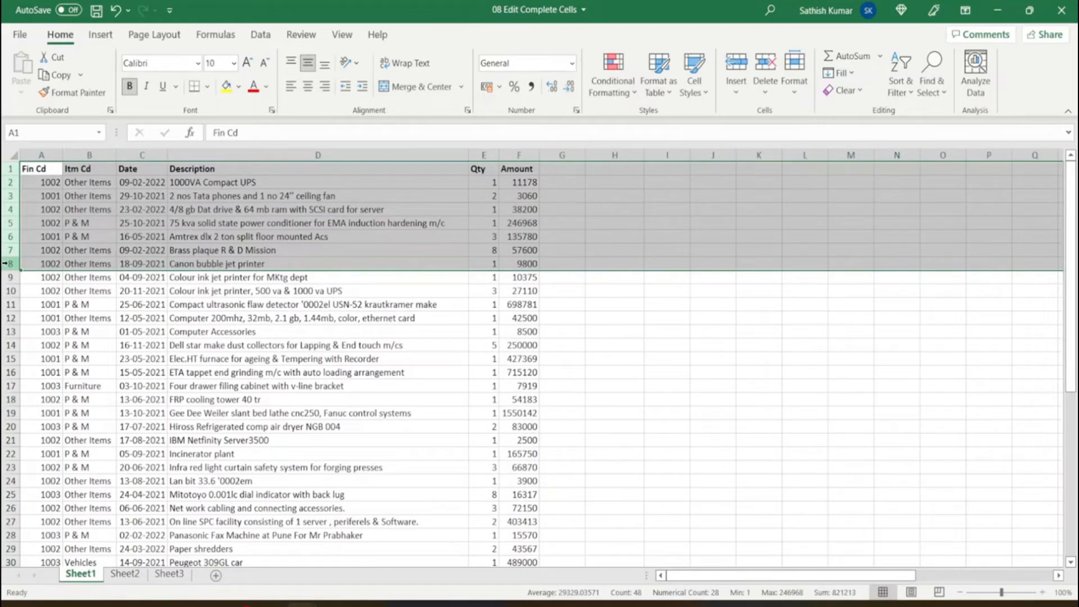
- Insert a blank cell at B10 with the existing cells shifted right, and undo the insertion
left_click(51, 289)
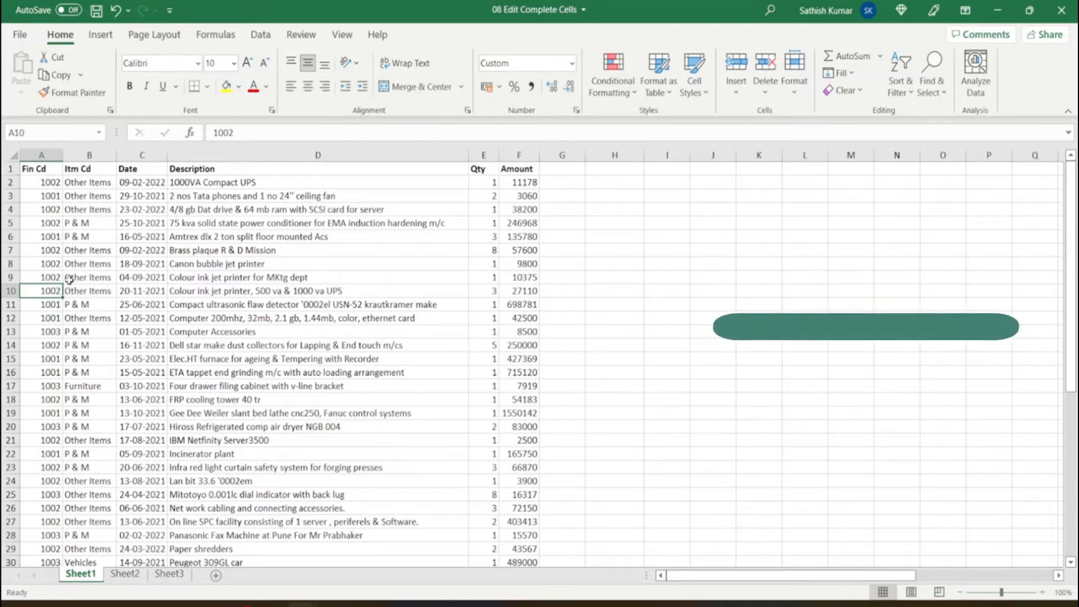
left_click(79, 293)
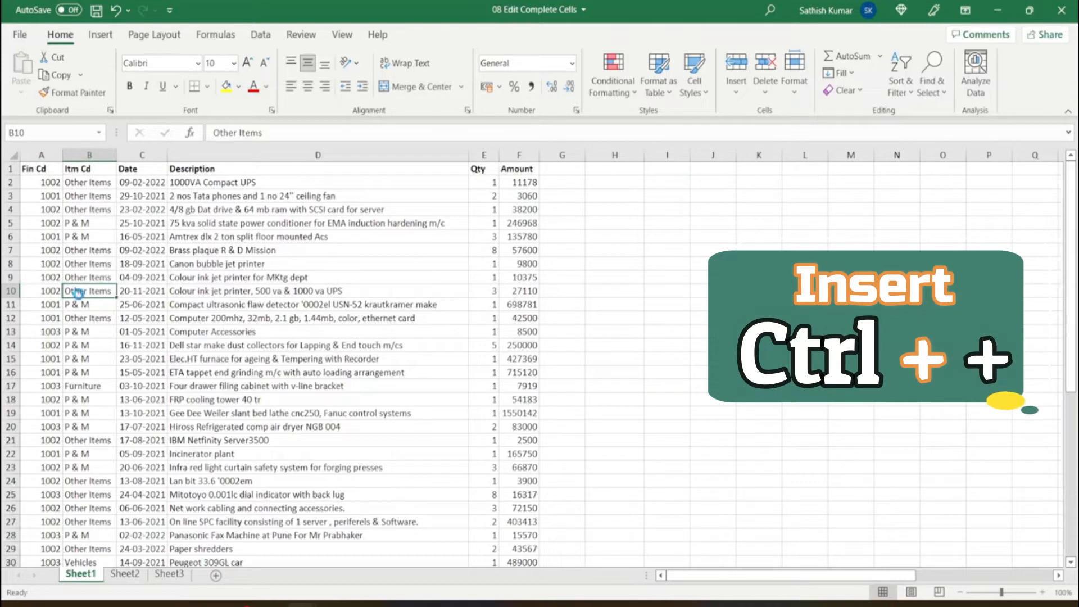
key("ctrl+shift+plus")
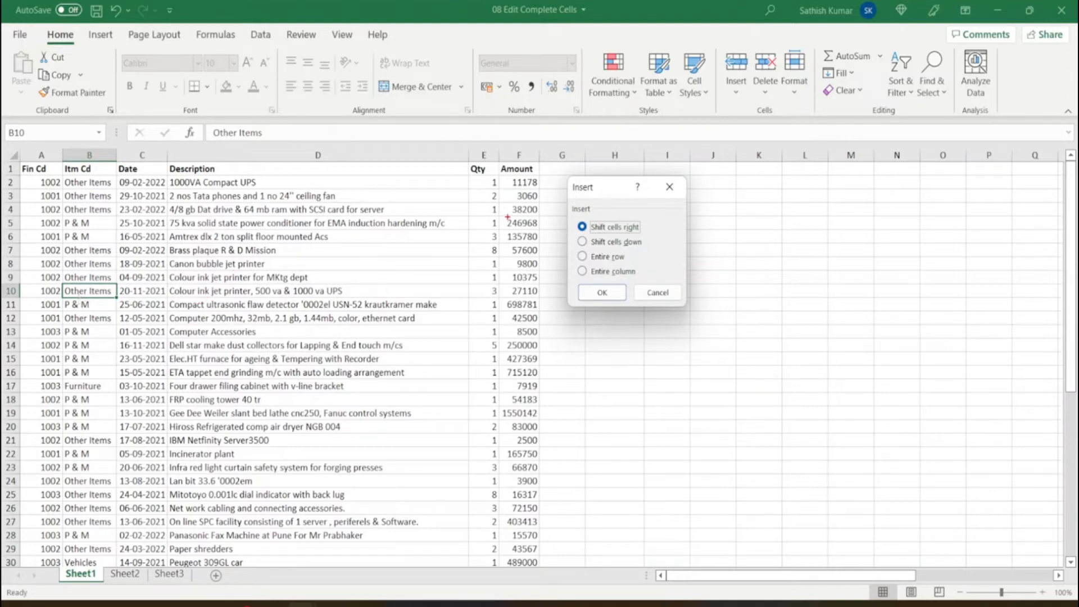
left_click_drag(566, 181, 604, 198)
key("Escape")
left_click(618, 291)
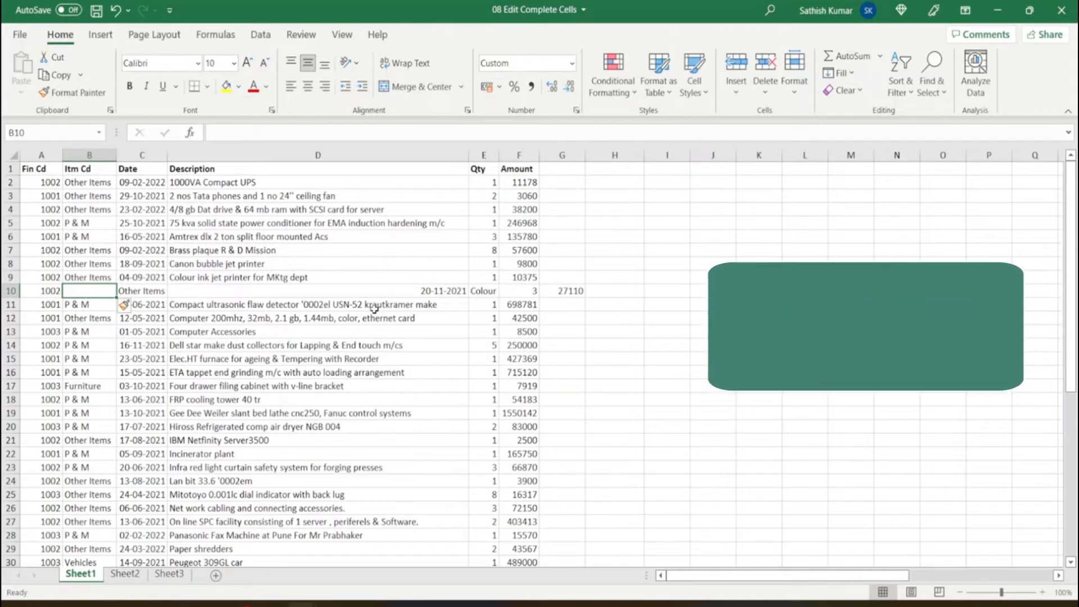
key("ctrl+z")
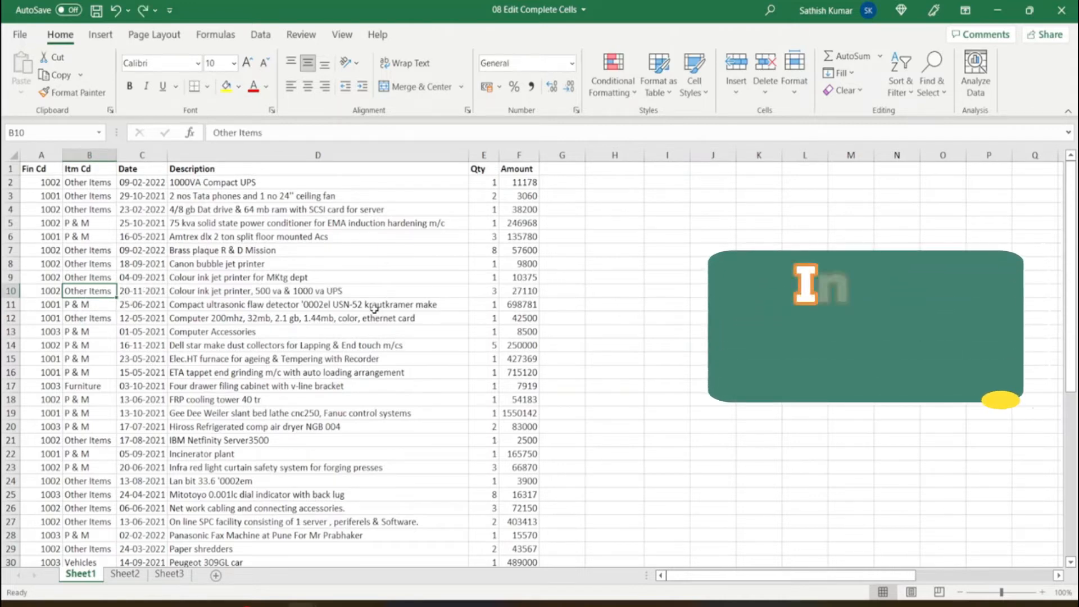
- Insert a blank cell at B10 with the existing cells shifted down, and undo the insertion
key("ctrl+plus")
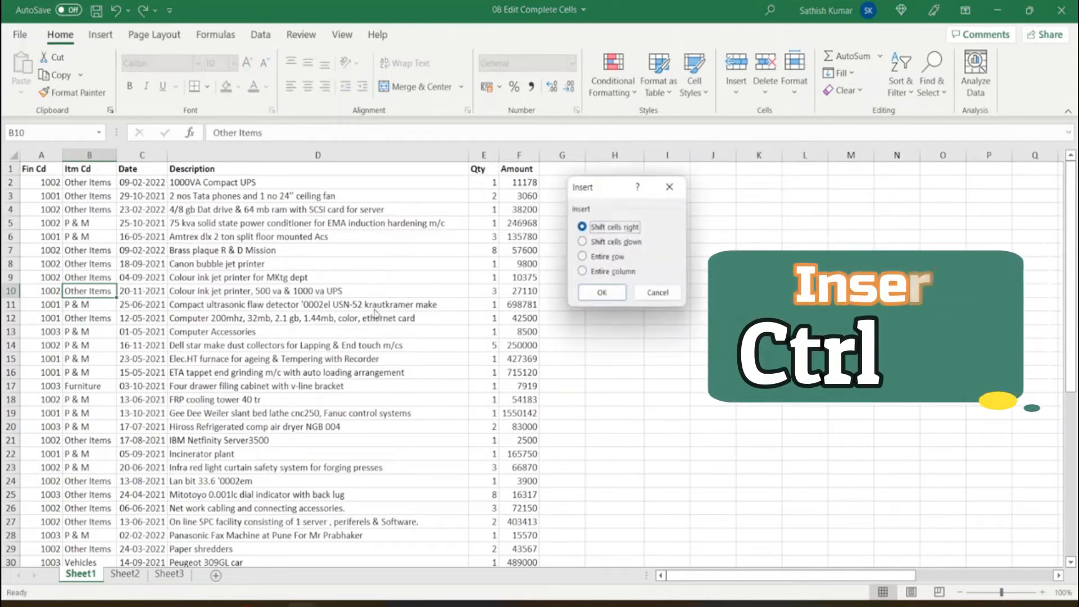
left_click(635, 243)
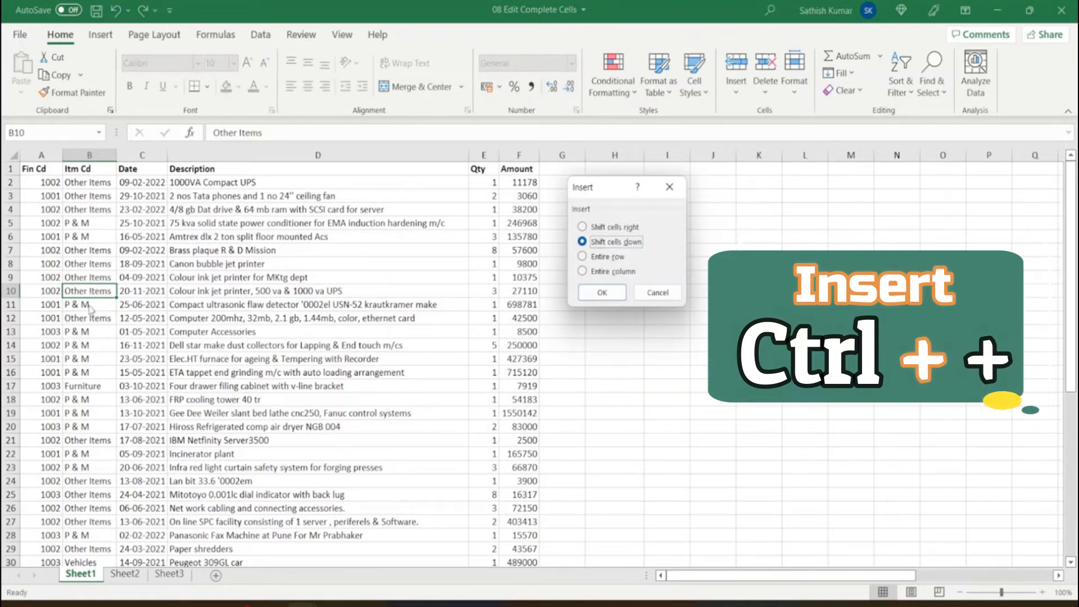
left_click(601, 293)
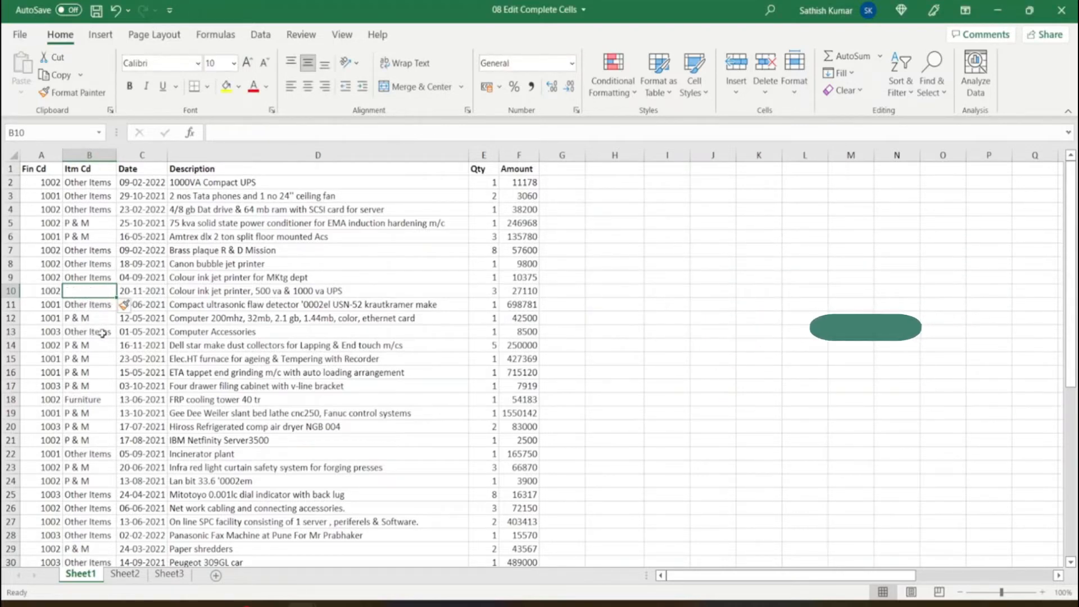
key("ctrl+z")
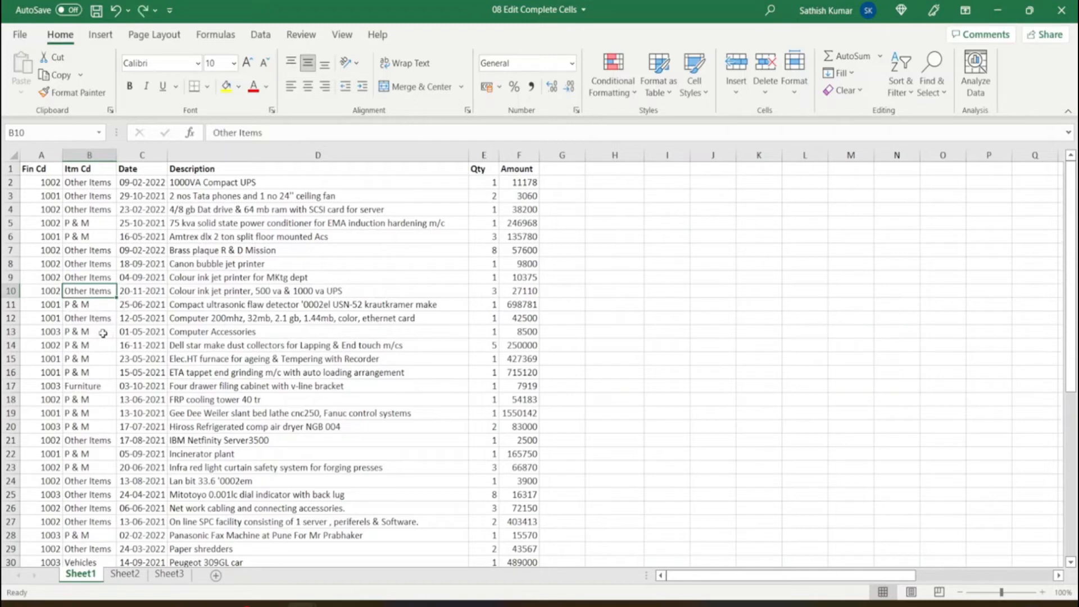
- Insert an entire row at cell B10 using the Entire row option, and undo the insertion
key("ctrl+shift+plus")
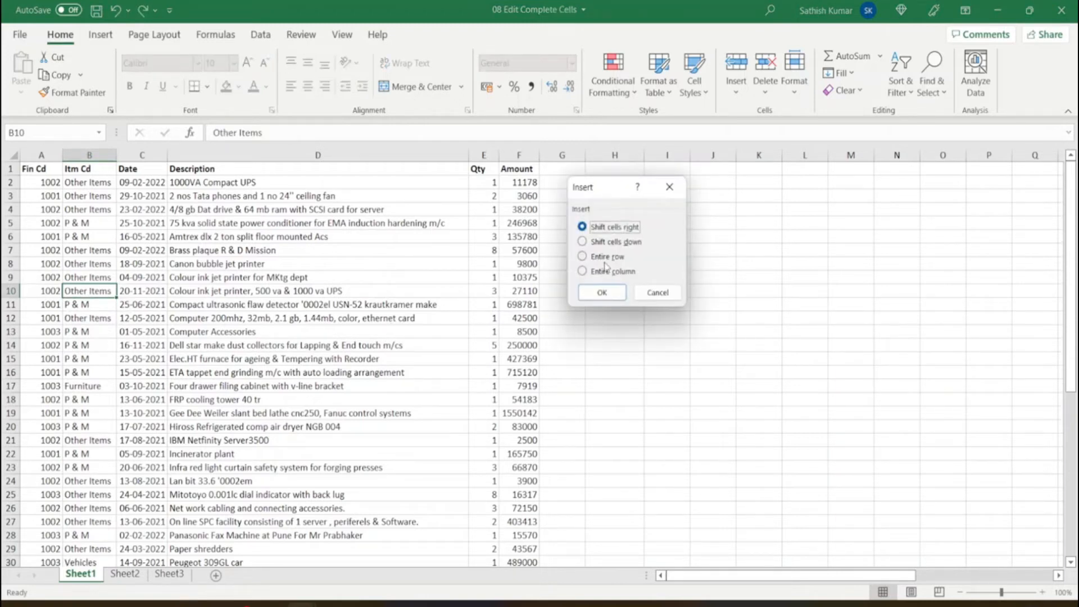
left_click(603, 260)
left_click(608, 288)
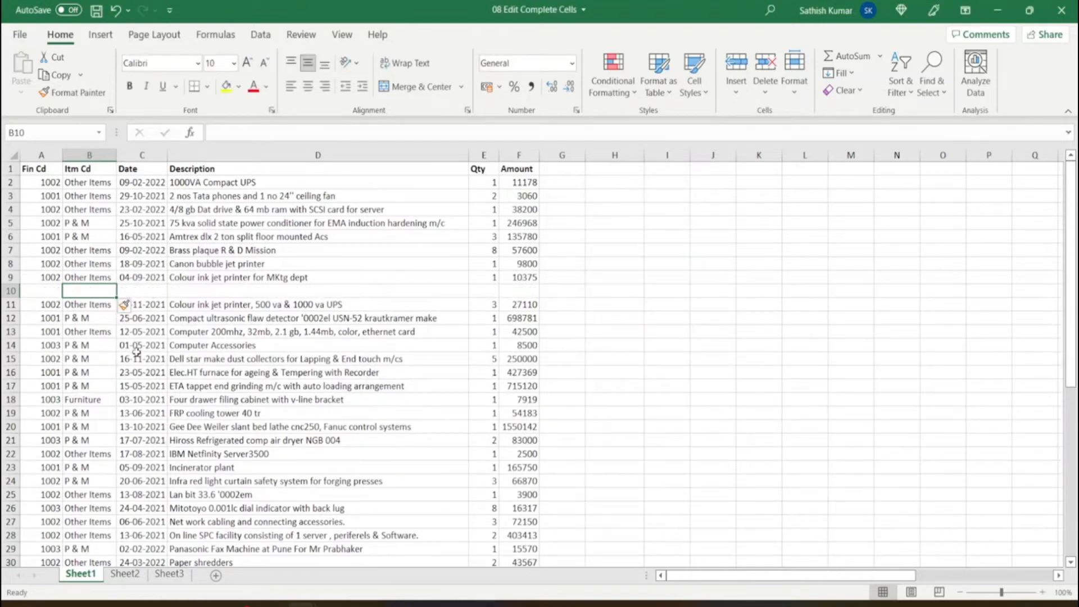
key("ctrl+z")
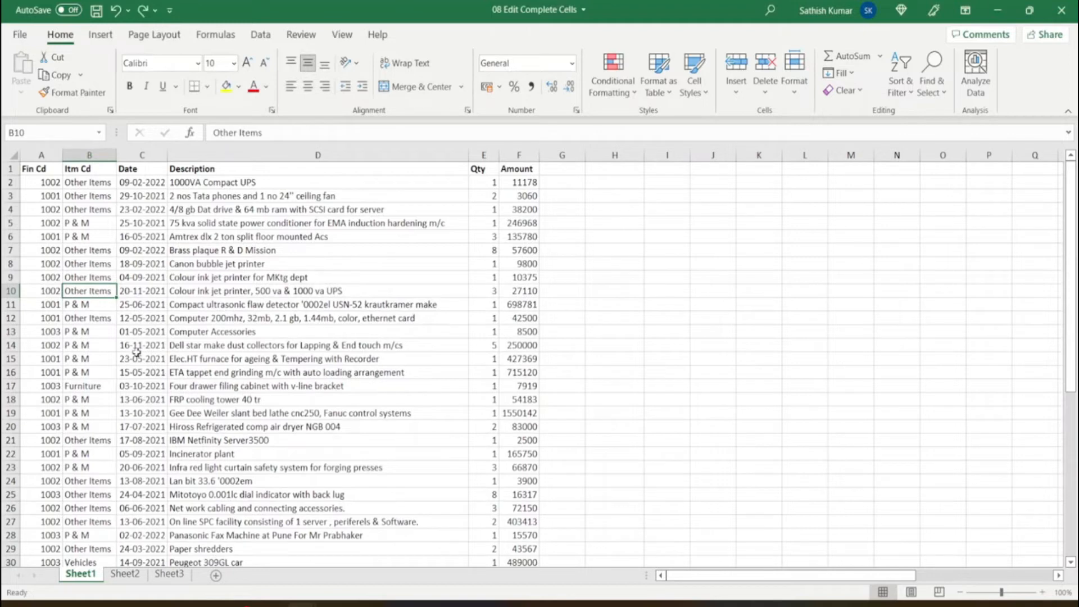
- Insert an entire column at cell B10 using the Entire column option, and undo the insertion
key("ctrl+shift+plus")
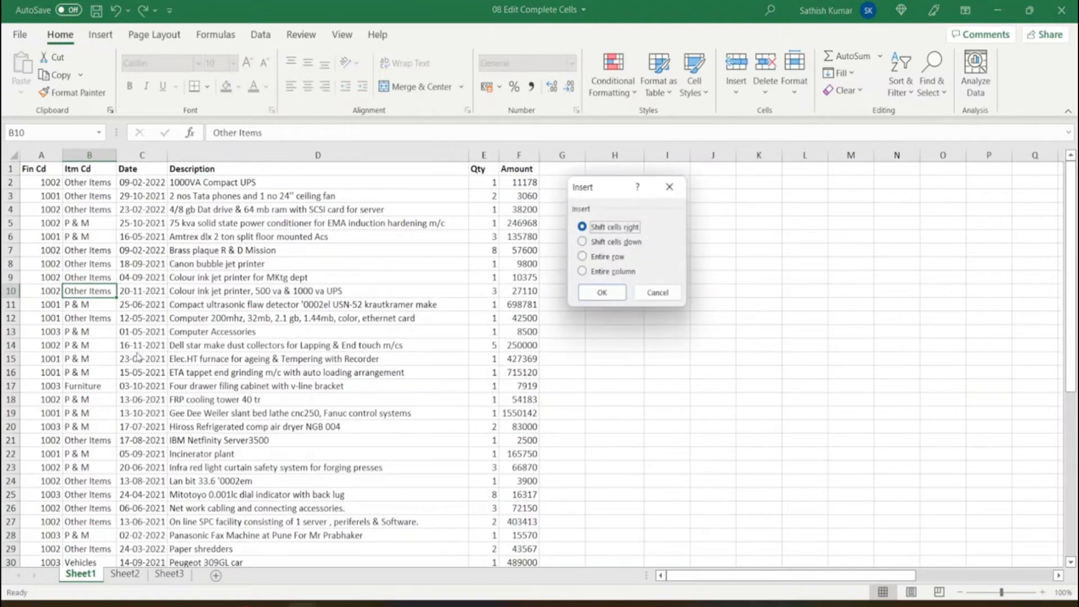
left_click(616, 275)
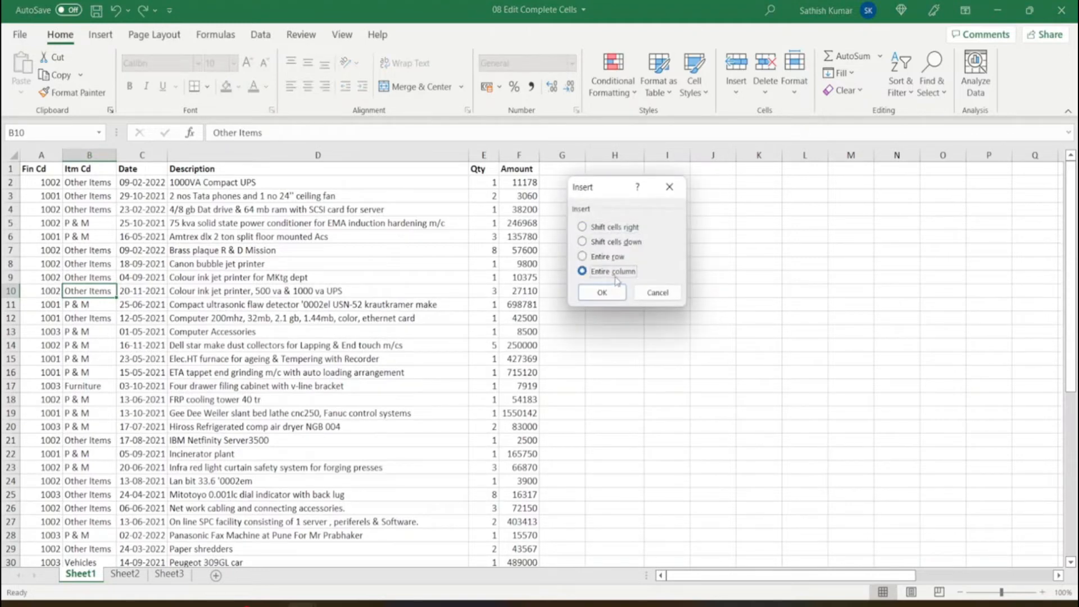
left_click(602, 293)
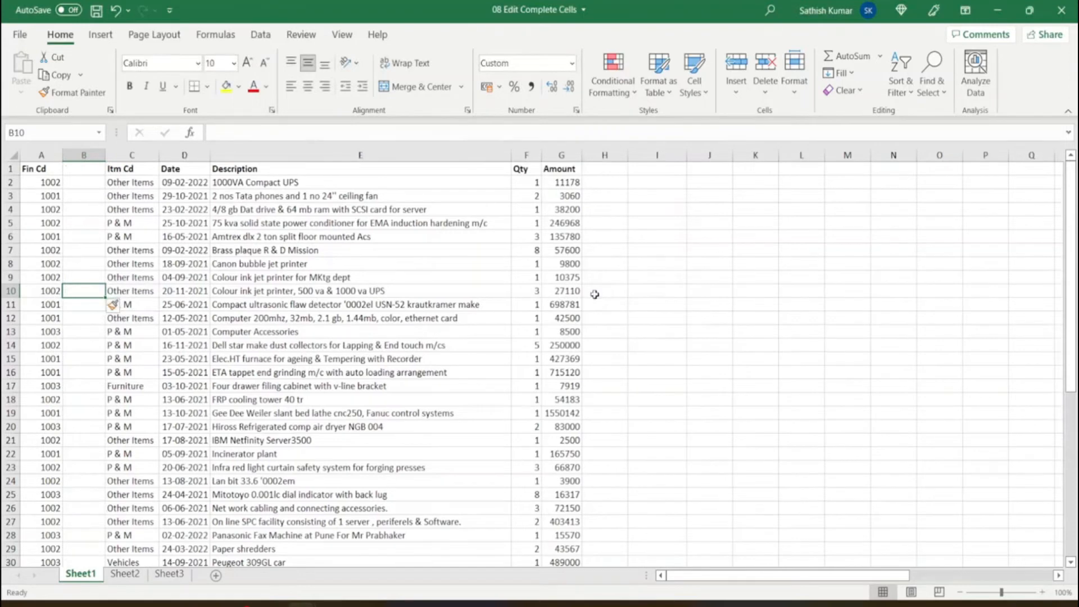
key("ctrl+z")
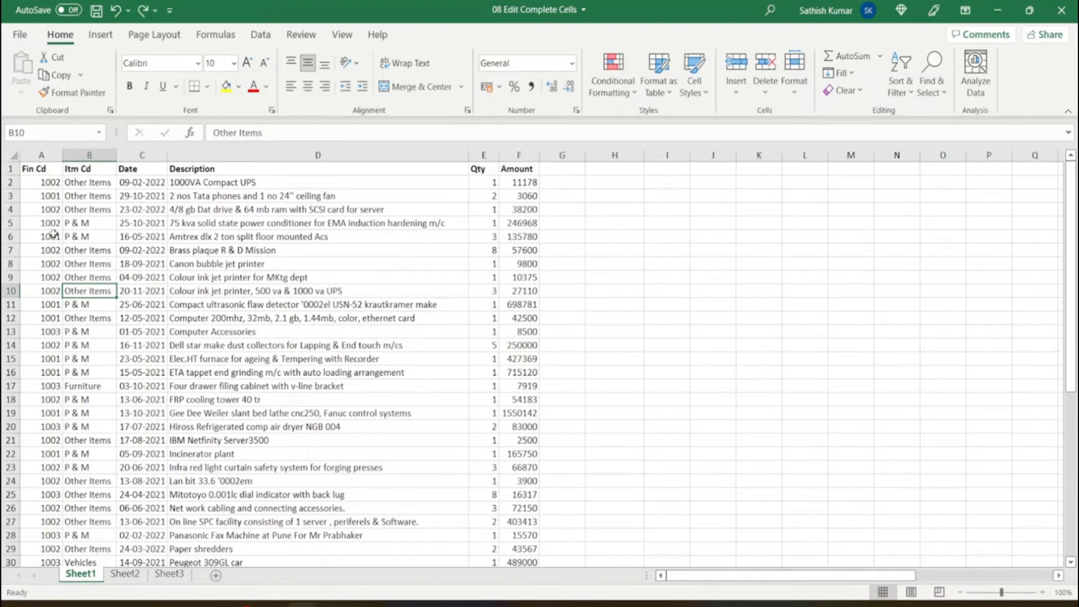
- Insert a blank column before the fully selected Itm Cd column B, and undo the insertion
left_click(88, 154)
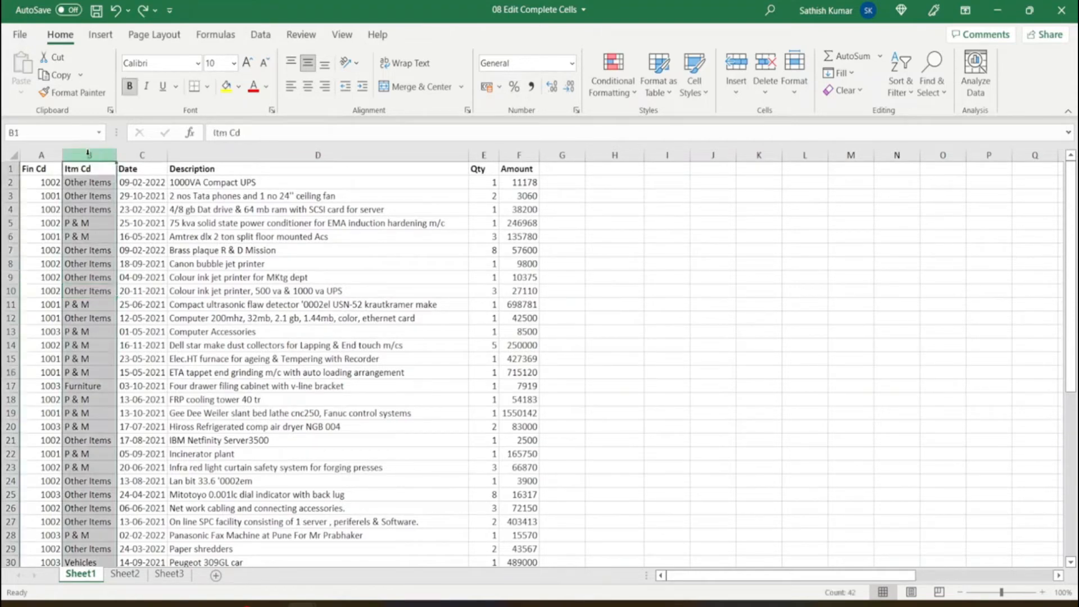
key("ctrl+plus")
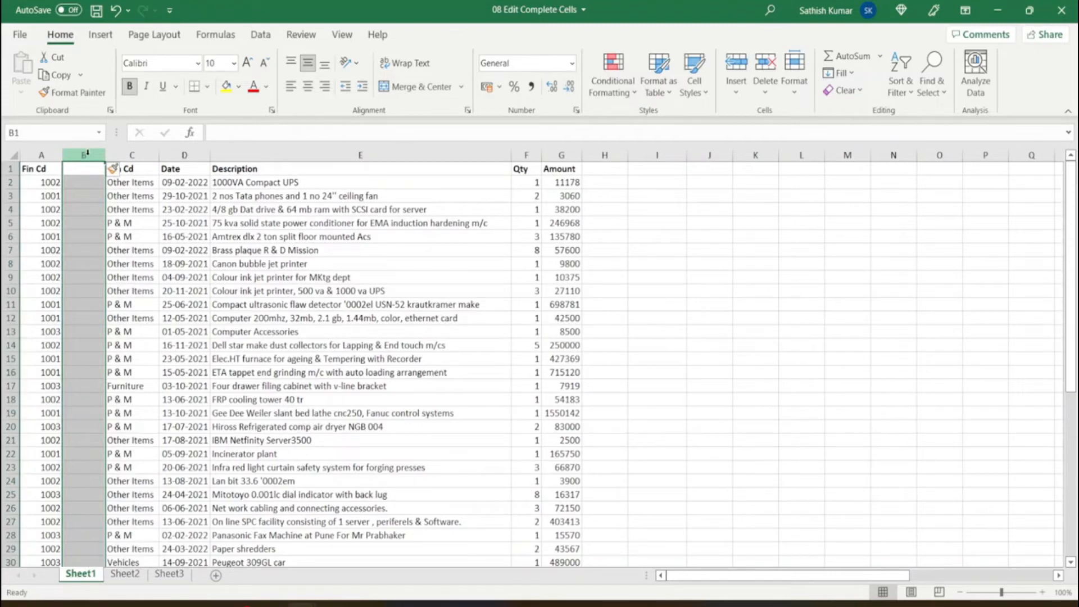
key("ctrl+z")
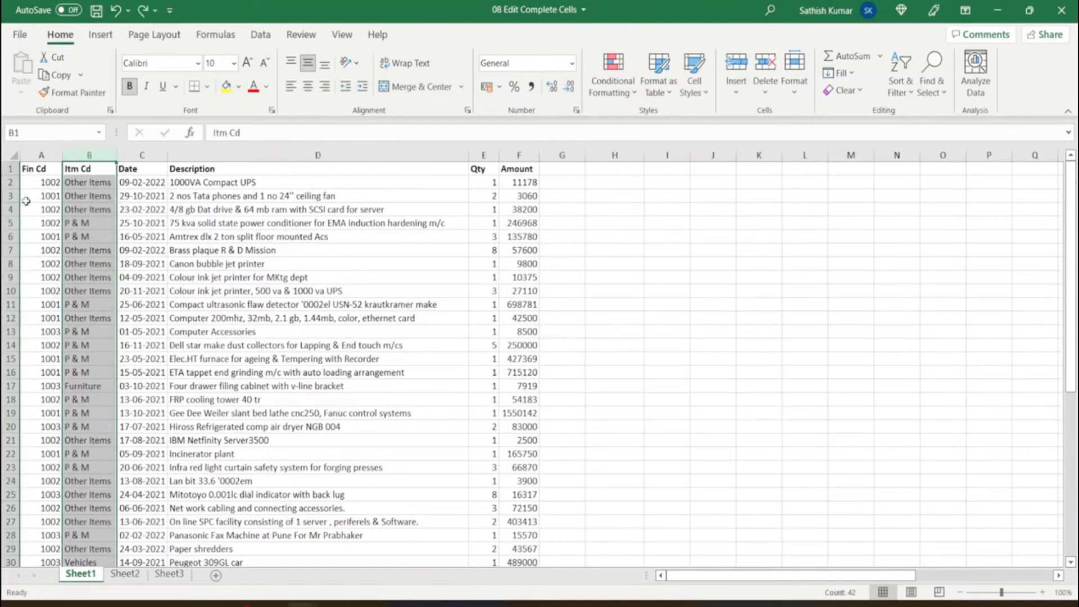
- Insert a blank row above the fully selected row 7, Brass plaque R & D Mission, and undo the insertion
left_click(9, 251)
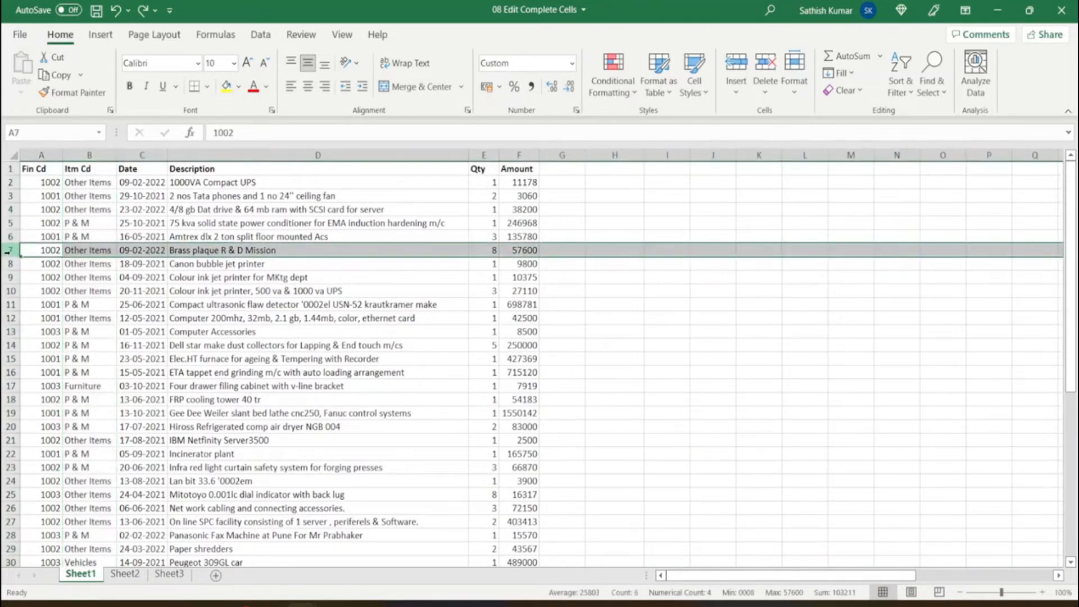
key("ctrl+shift+plus")
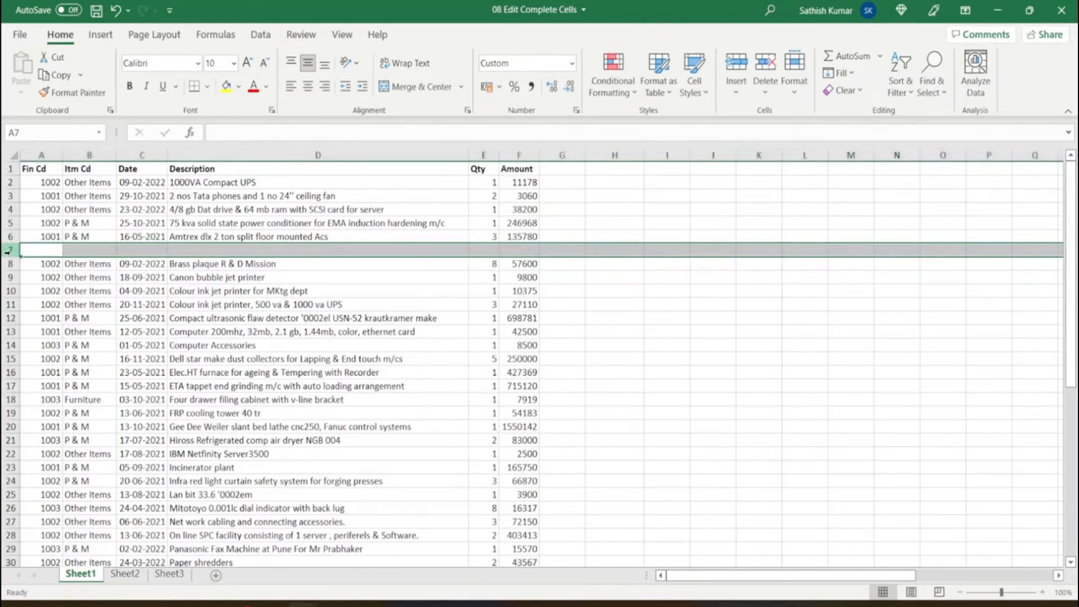
key("ctrl+z")
- Insert two blank columns before the Itm Cd column, based on the selected columns B and C
left_click_drag(84, 149, 140, 155)
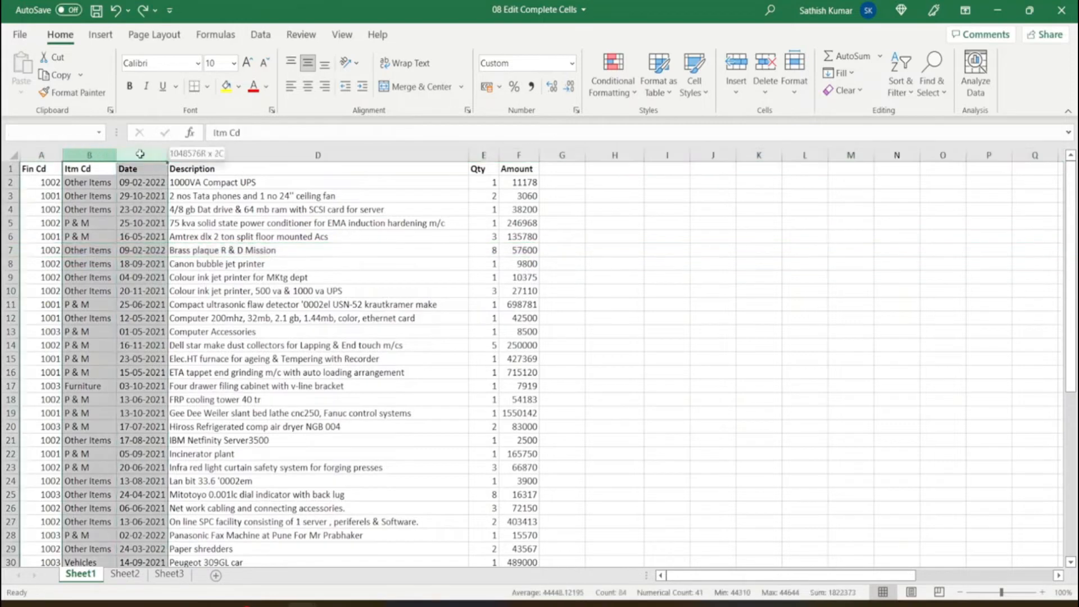
key("ctrl+shift+plus")
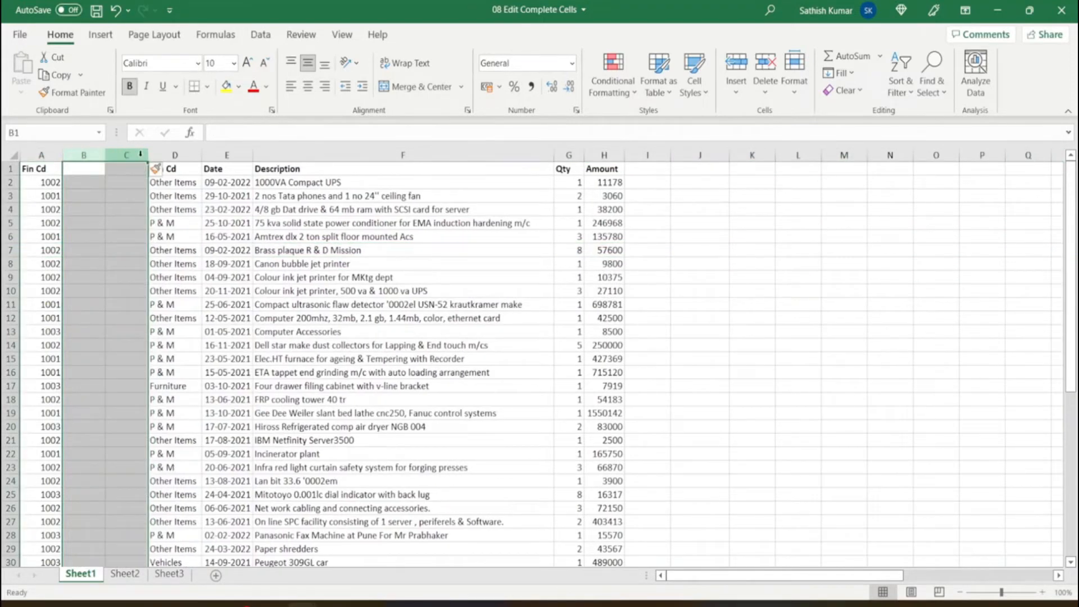
- Undo the insertion of the two blank columns before the Itm Cd column
key("ctrl+z")
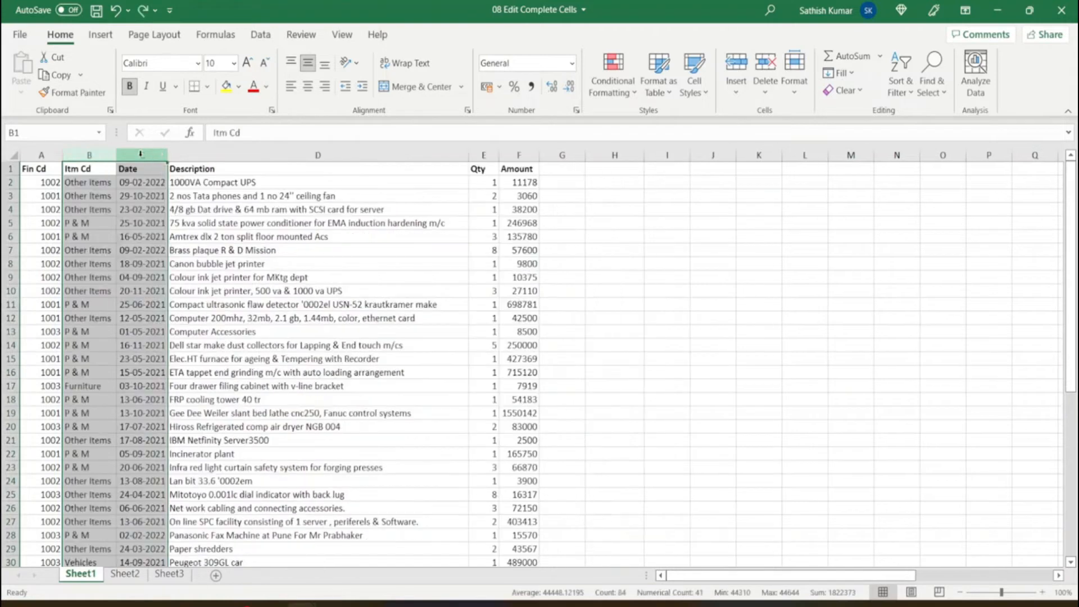
- Insert four blank rows above row 10, based on the fully selected rows 10 to 13, and undo the insertion
left_click(10, 291)
left_click_drag(10, 291, 11, 332)
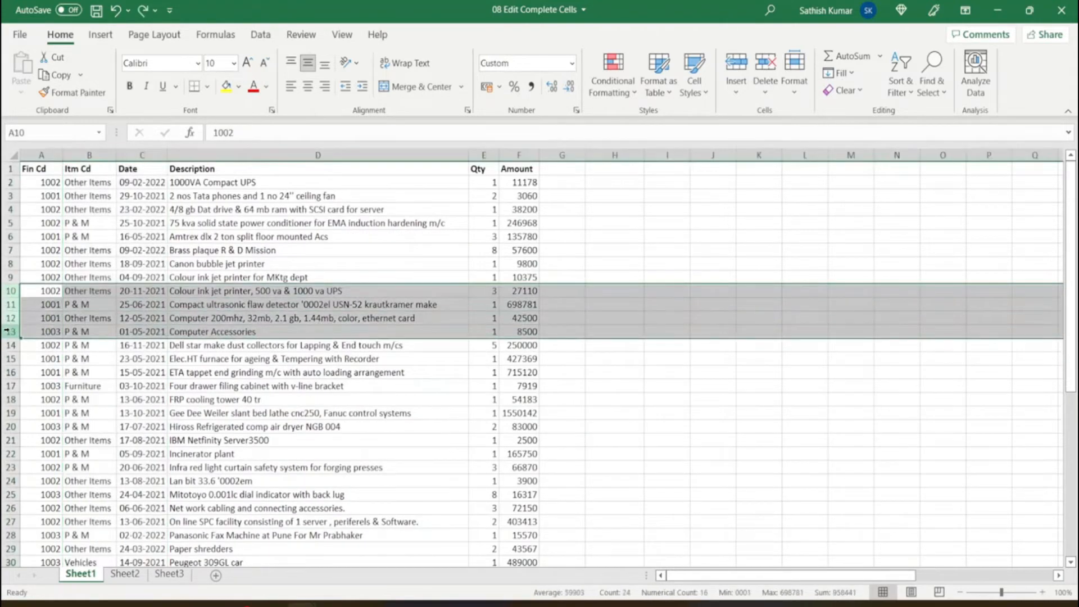
key("ctrl+shift+plus")
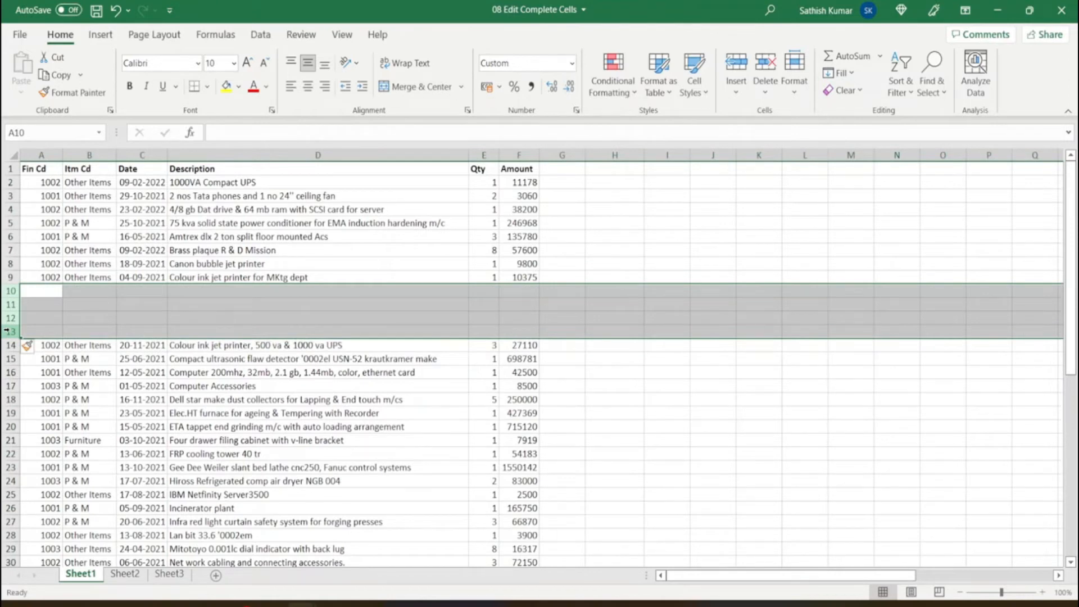
key("ctrl+z")
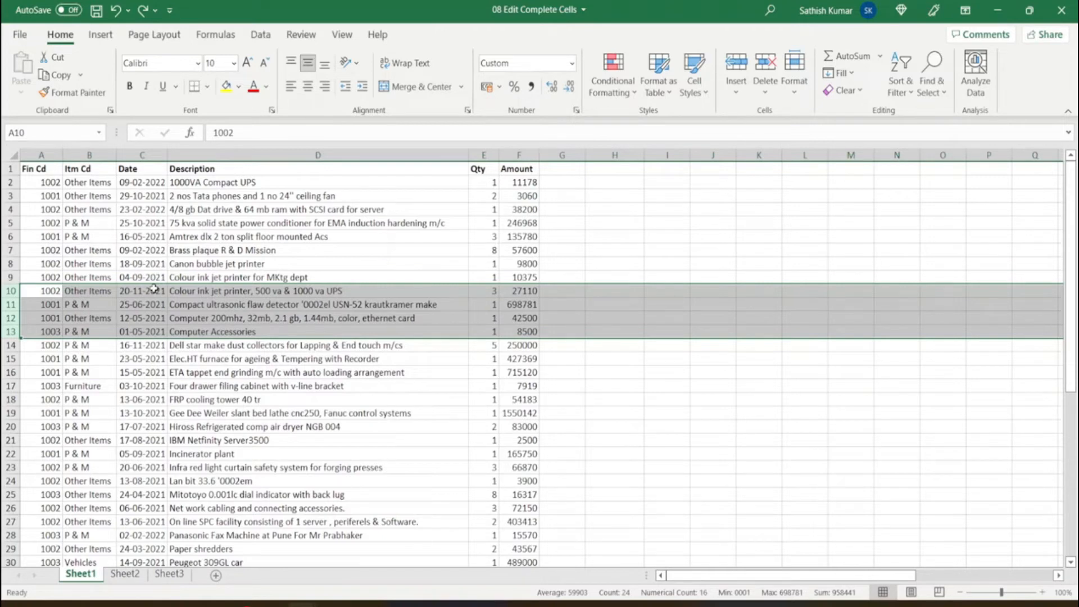
- Add a note reading "Sample comment" to cell D9, Colour ink jet printer for MKtg dept
left_click(340, 277)
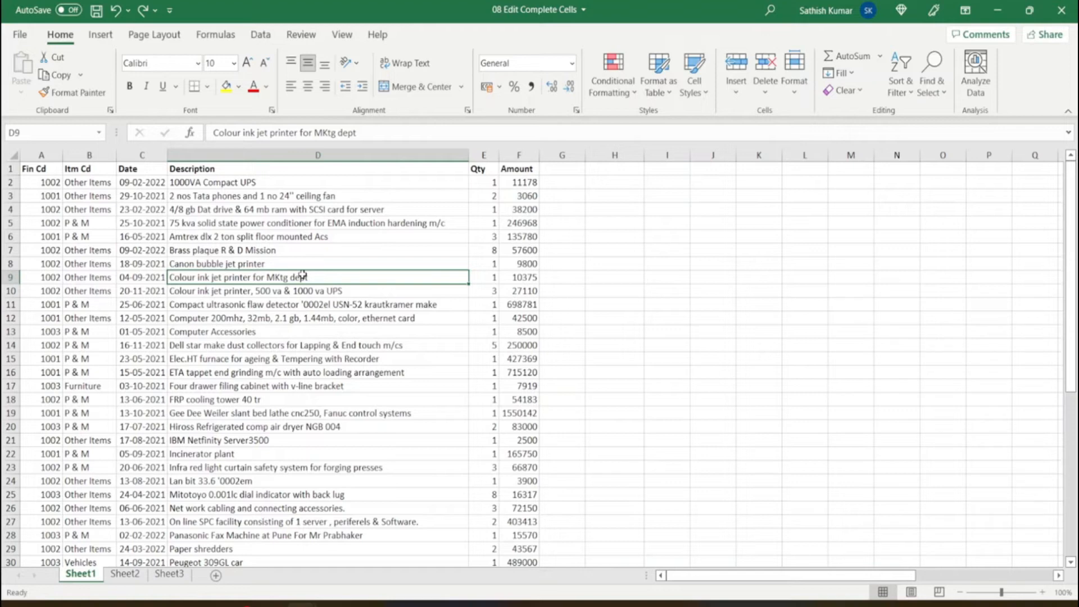
key("shift+F2")
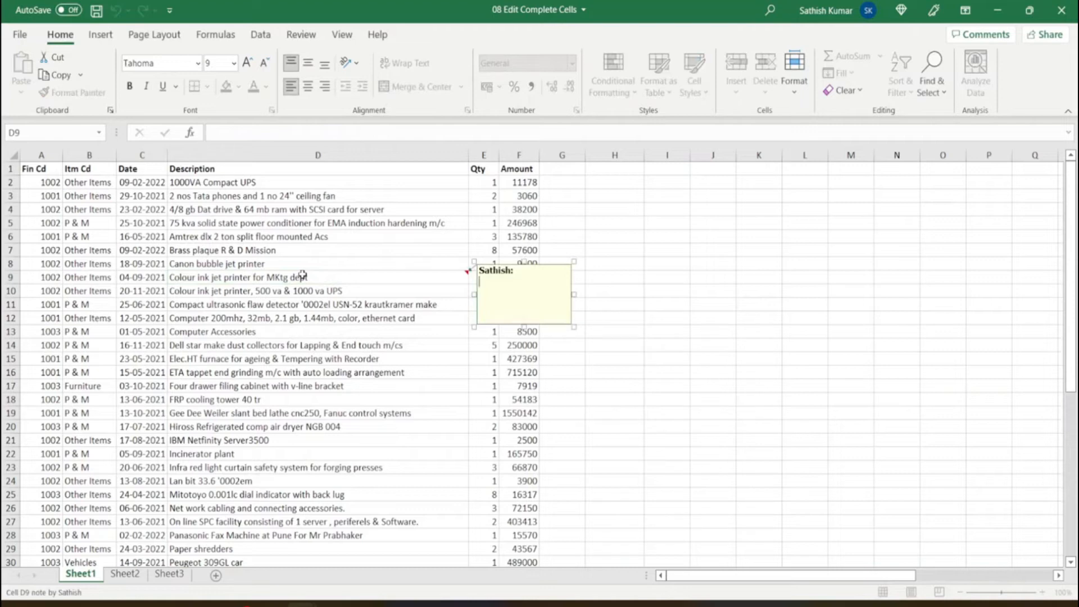
type("Sample comment")
left_click(351, 410)
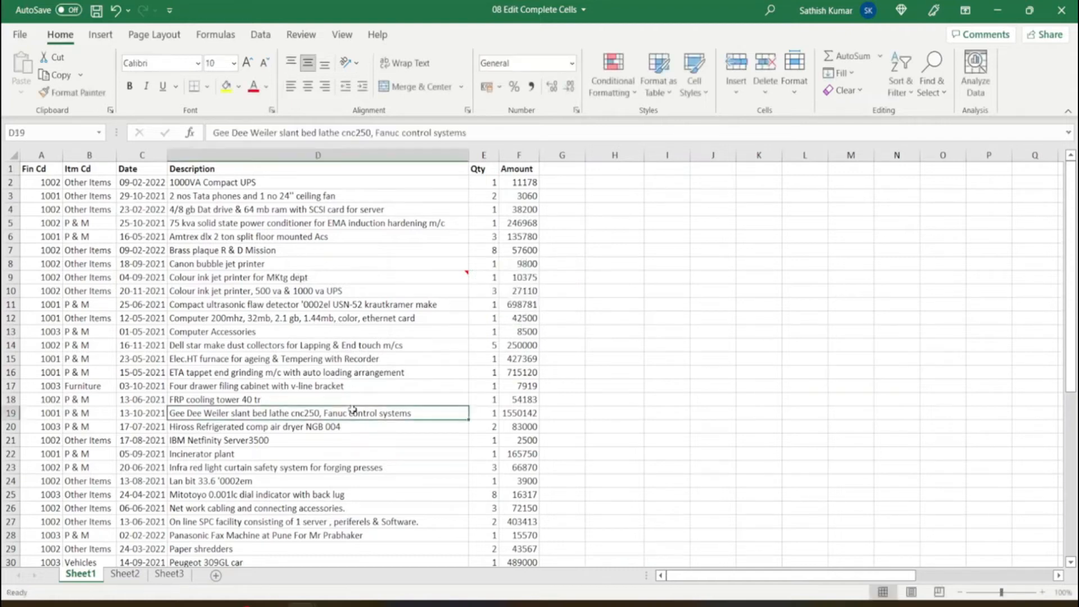
- Edit the note on cell D9 so its text reads "Sample comment - edit"
left_click(360, 278)
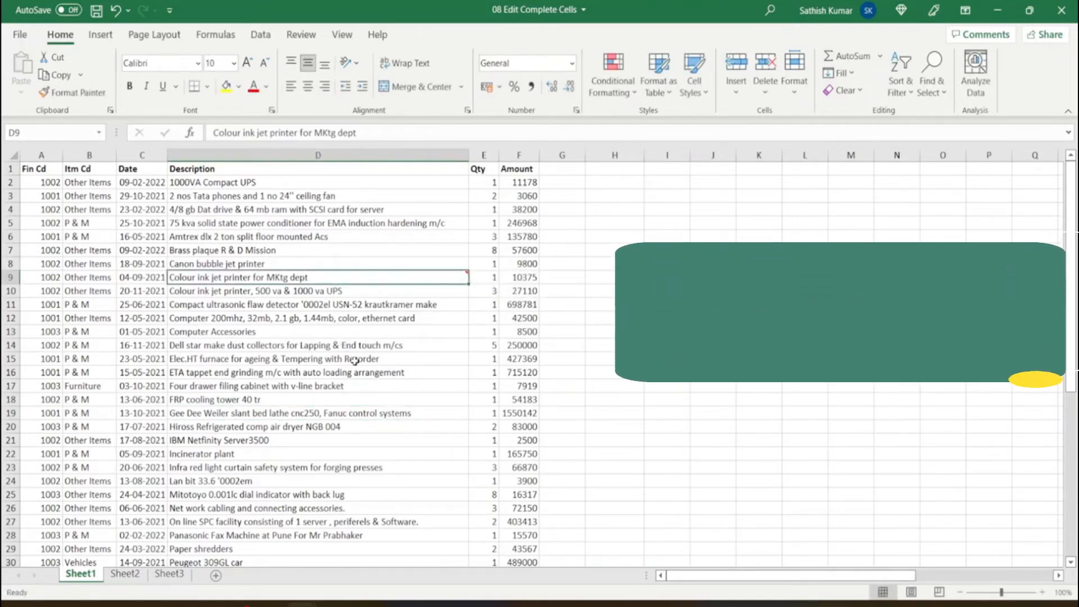
key("shift+F2")
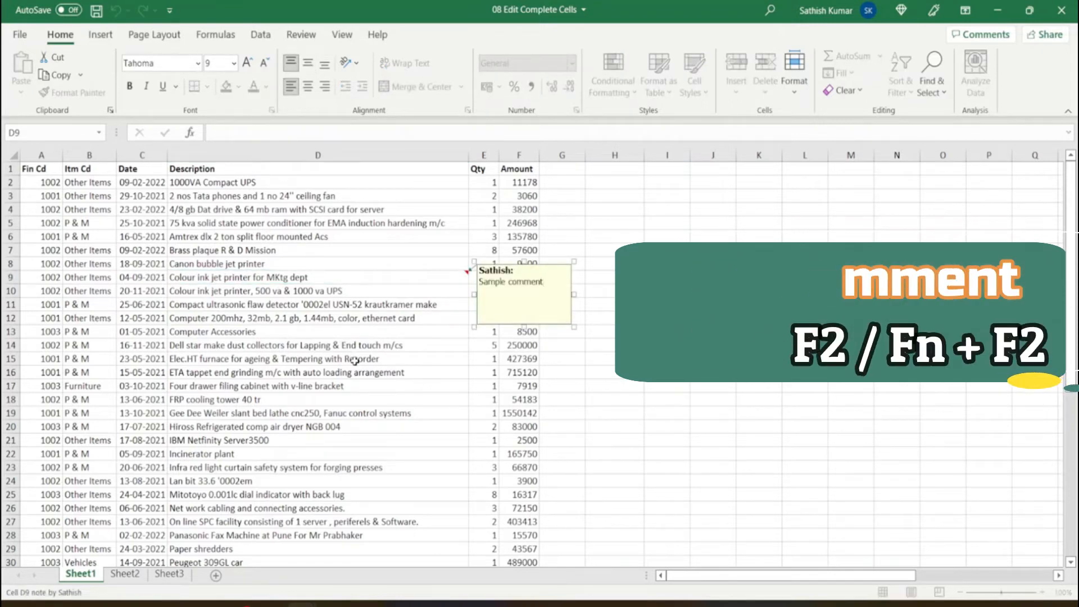
type("- e")
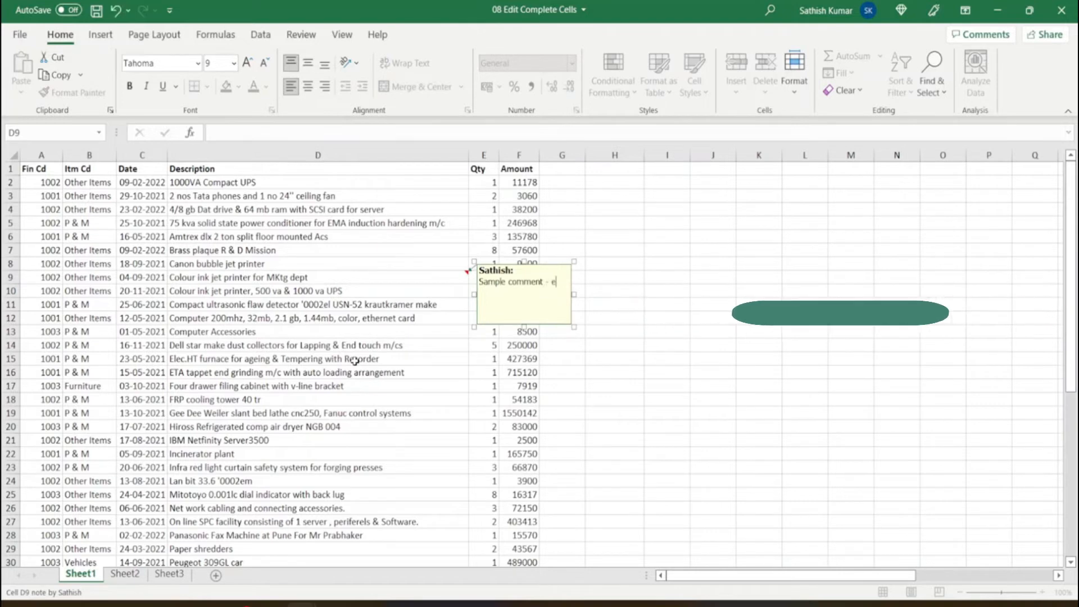
type("dit")
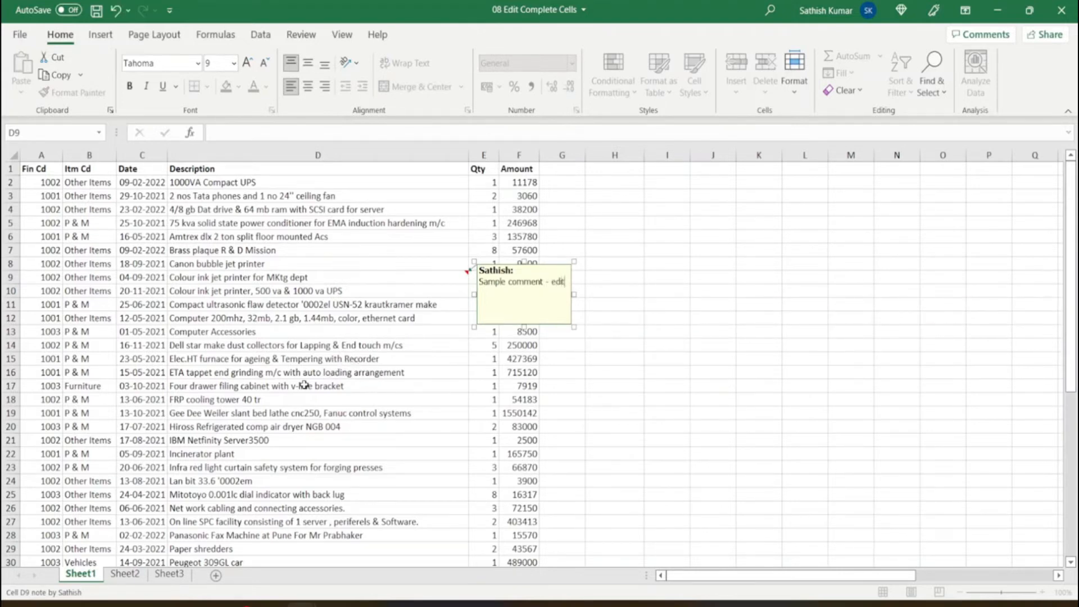
left_click(304, 385)
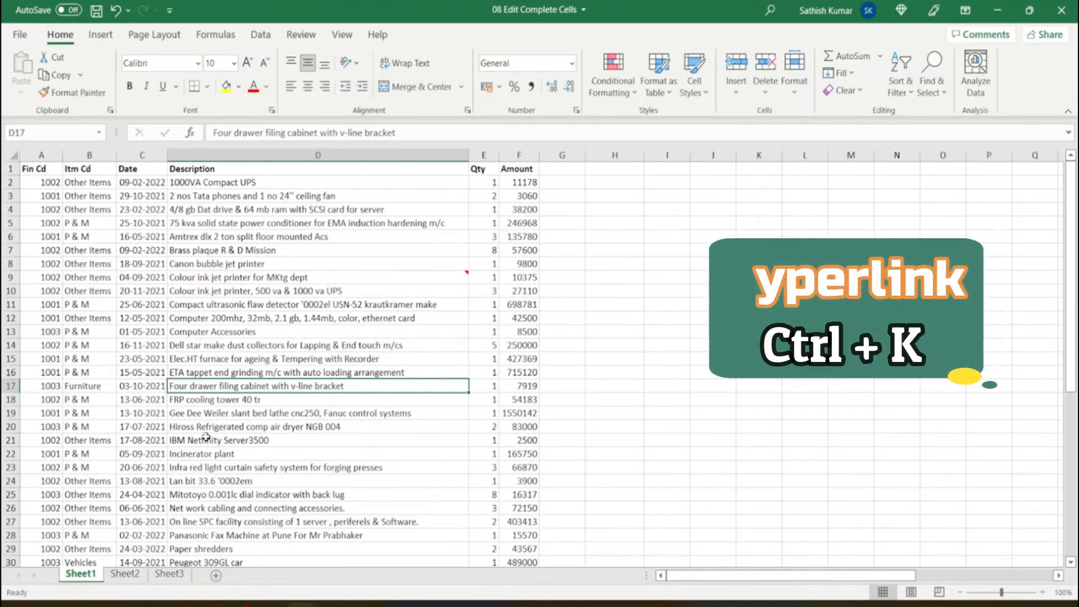
- Hyperlink cell D17, Four drawer filing cabinet with v-line bracket, to cell A1 of Sheet3, and test the link before returning to Sheet1
key("ctrl+k")
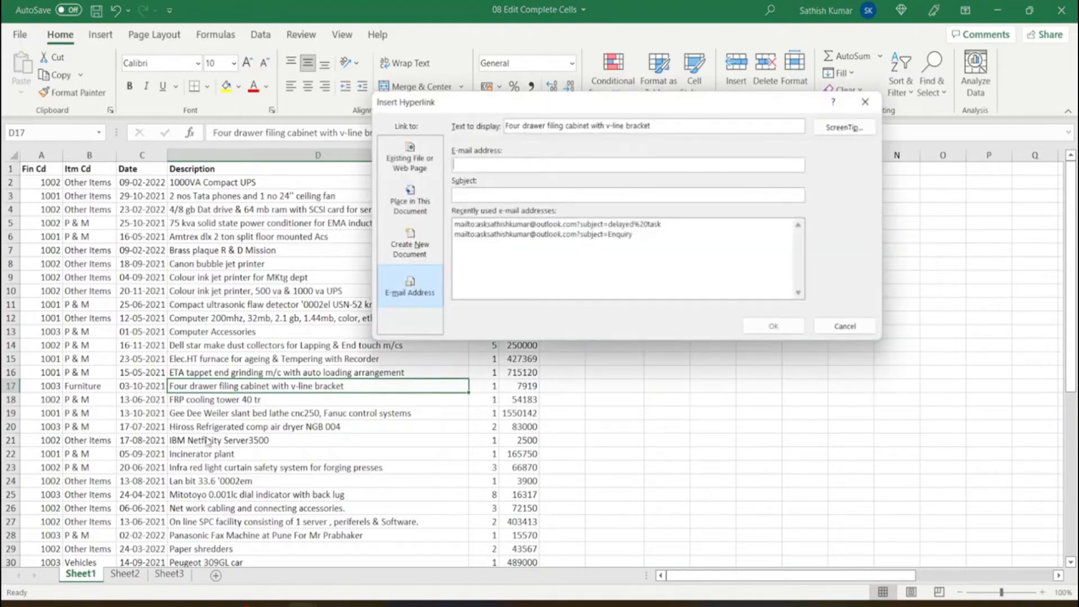
left_click(419, 174)
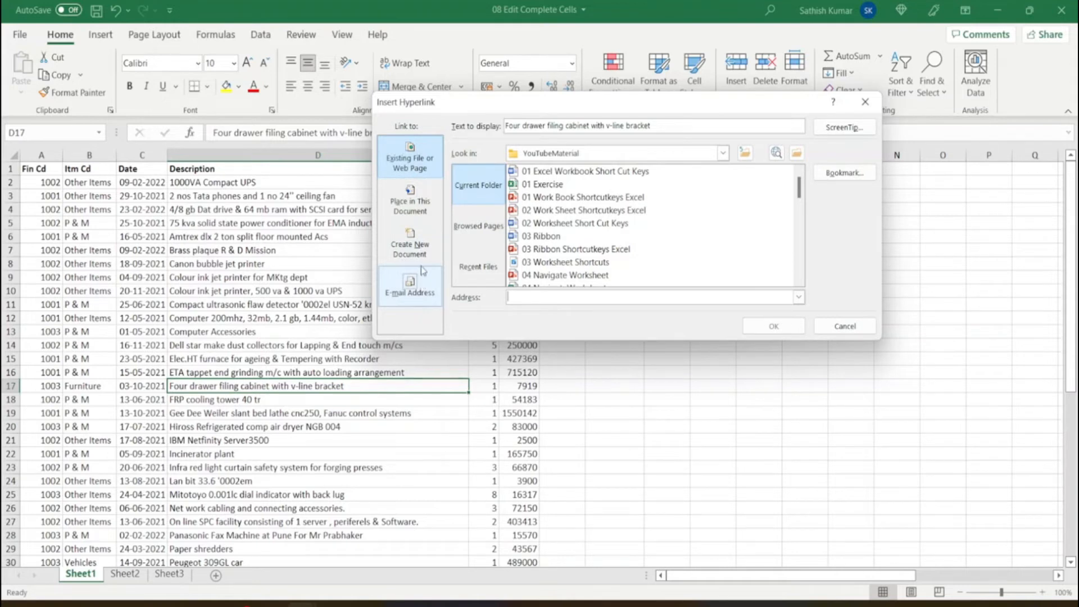
left_click(414, 219)
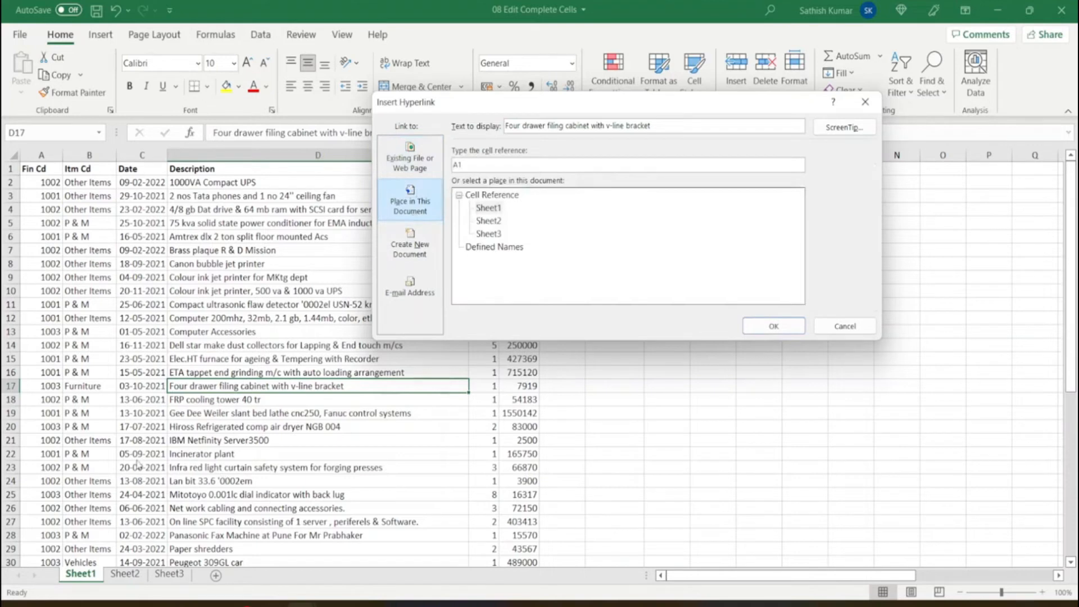
left_click(488, 234)
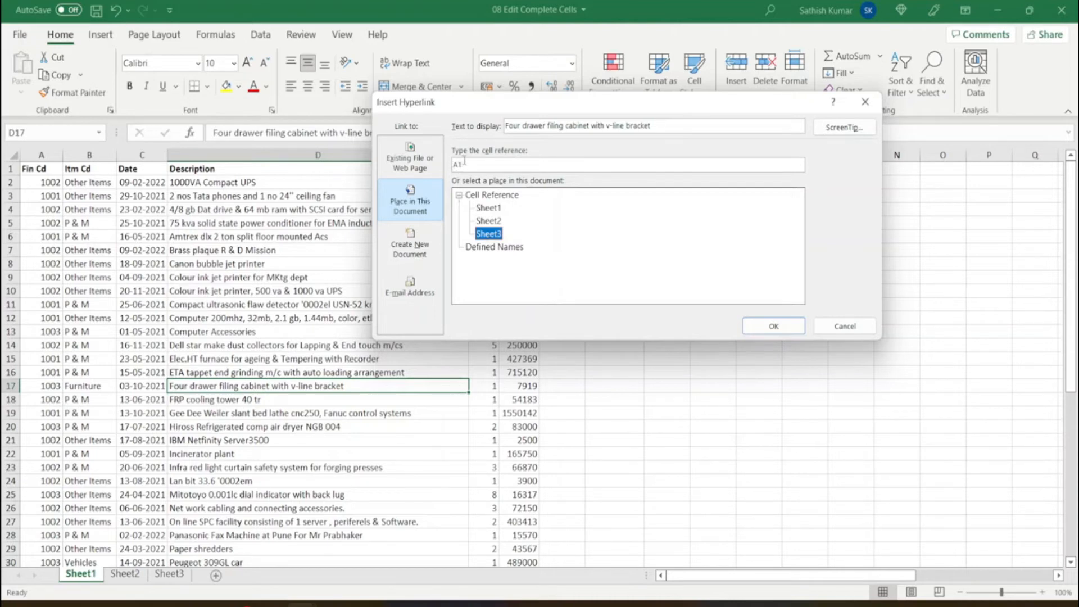
left_click(767, 325)
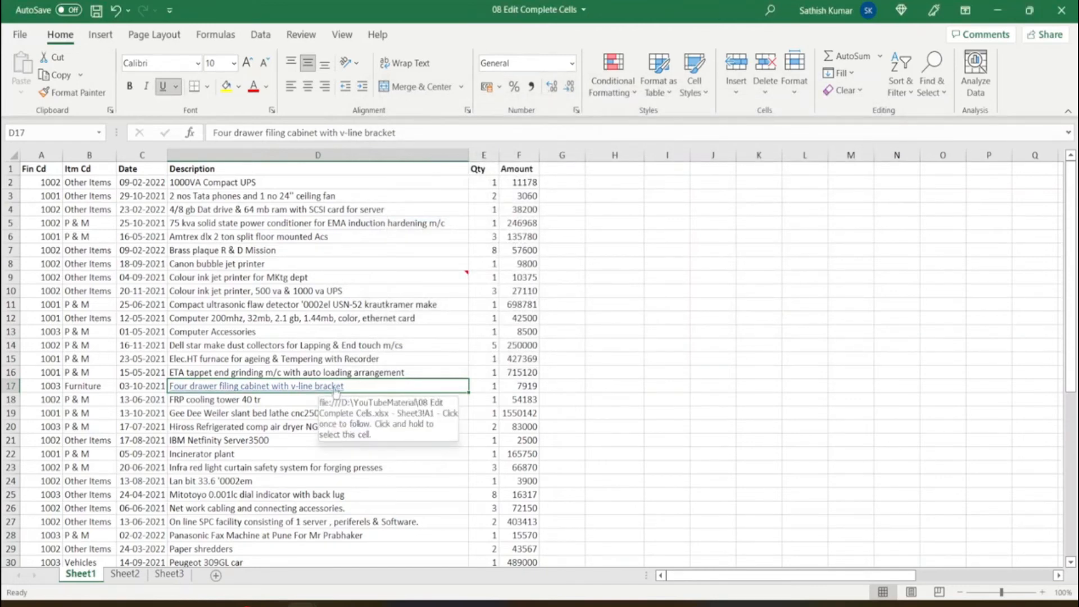
left_click(336, 388)
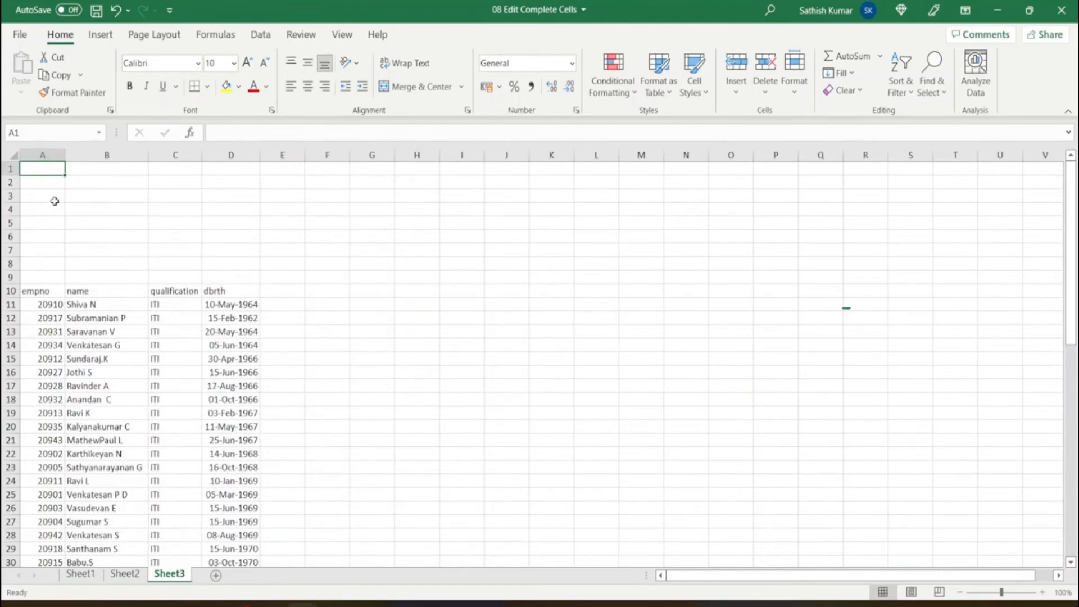
left_click(82, 576)
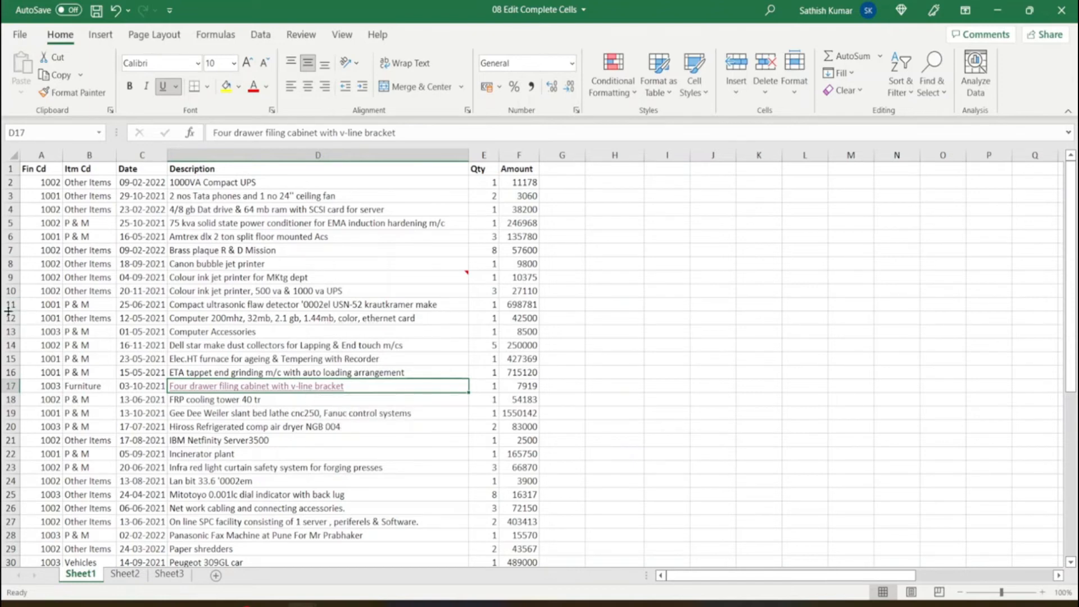
- Hide rows 12 to 17, and unhide them using the surrounding rows 11 and 18
left_click_drag(7, 318, 4, 386)
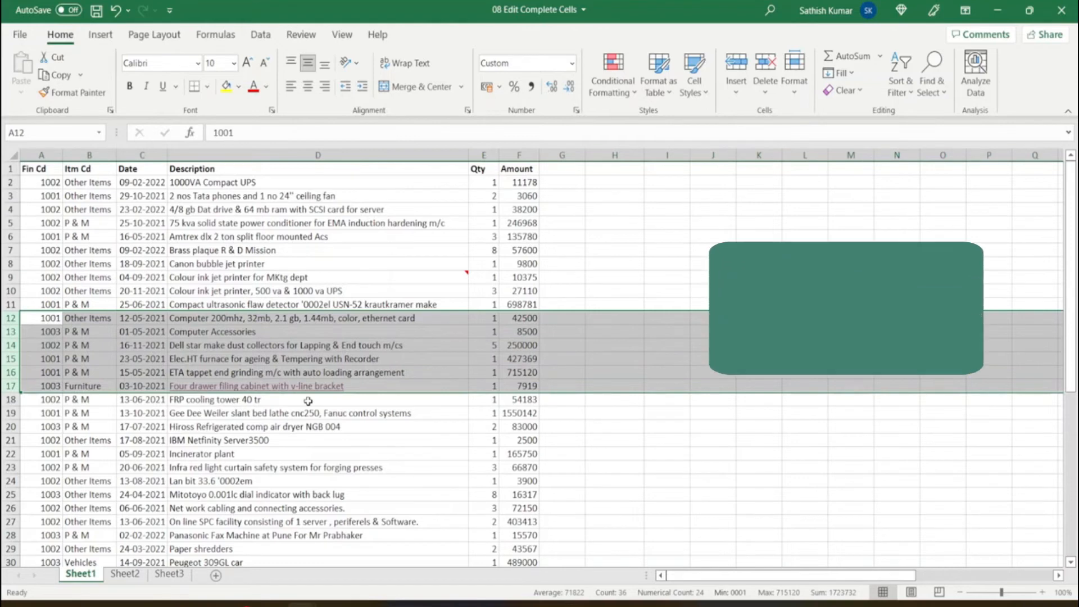
key("ctrl+9")
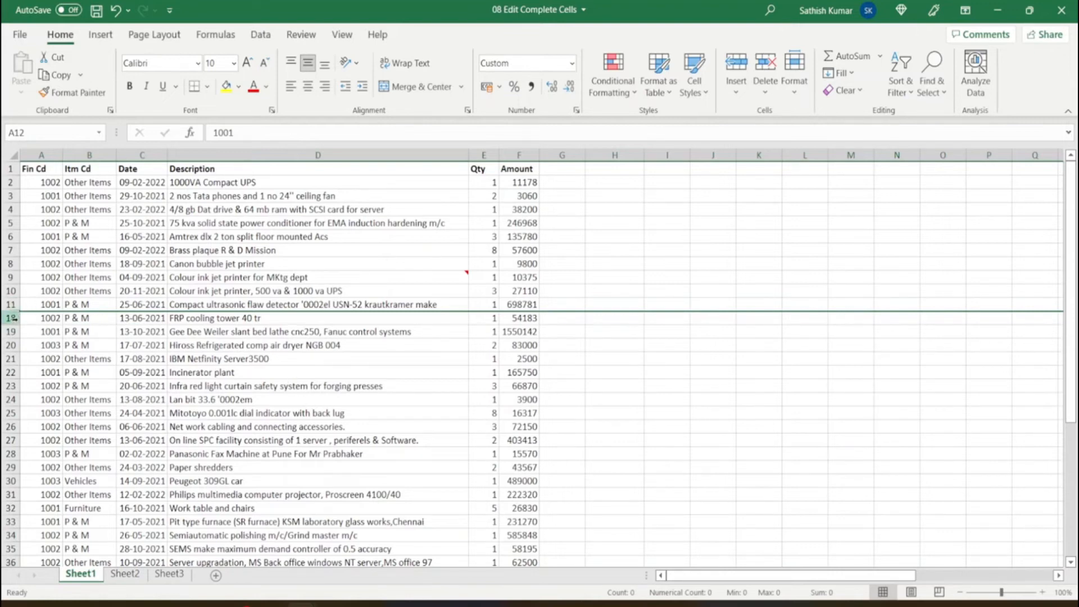
left_click(32, 341)
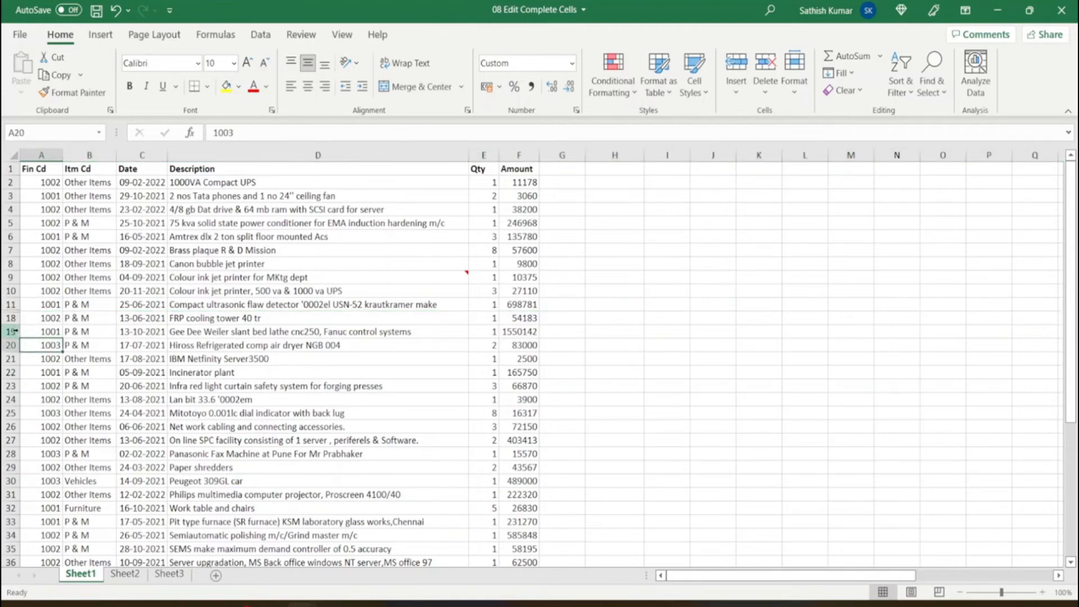
left_click_drag(7, 304, 5, 318)
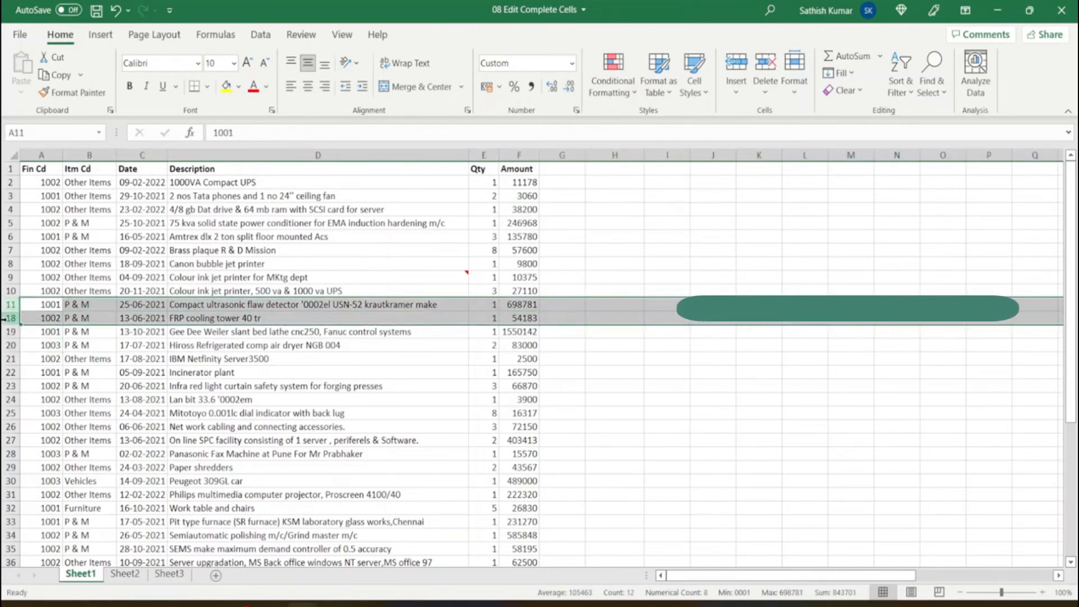
key("ctrl+shift+9")
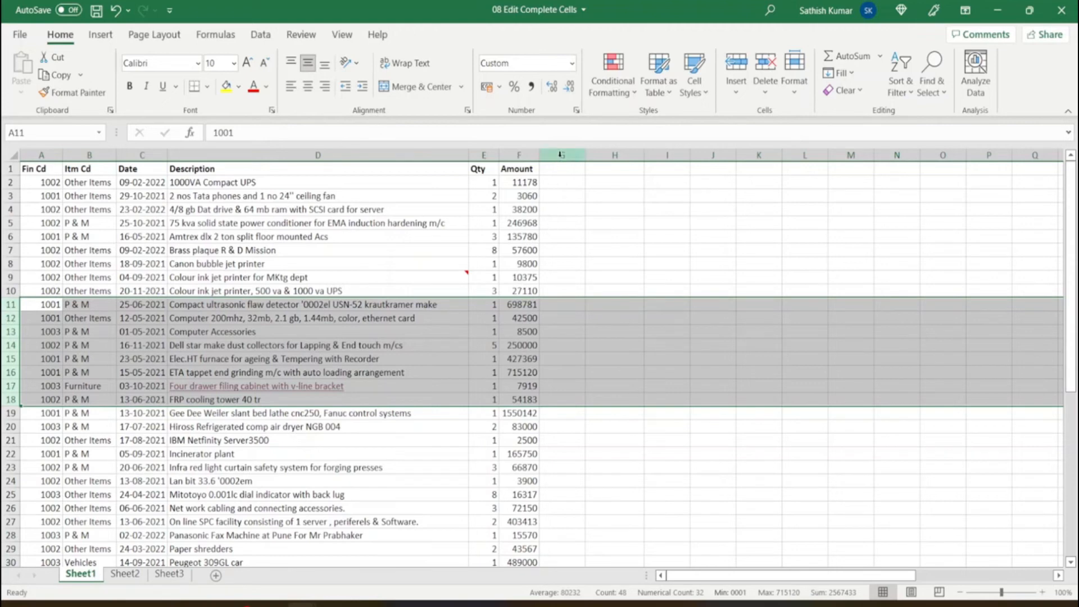
- Hide the Amount column F, and unhide it using the neighbouring columns E and G
left_click(507, 152)
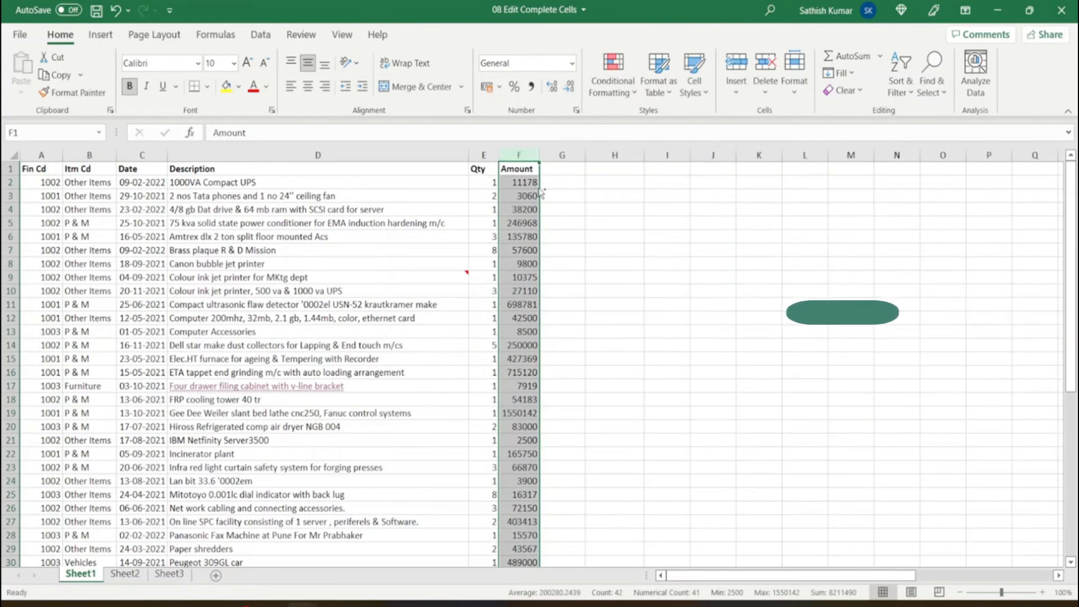
key("ctrl+0")
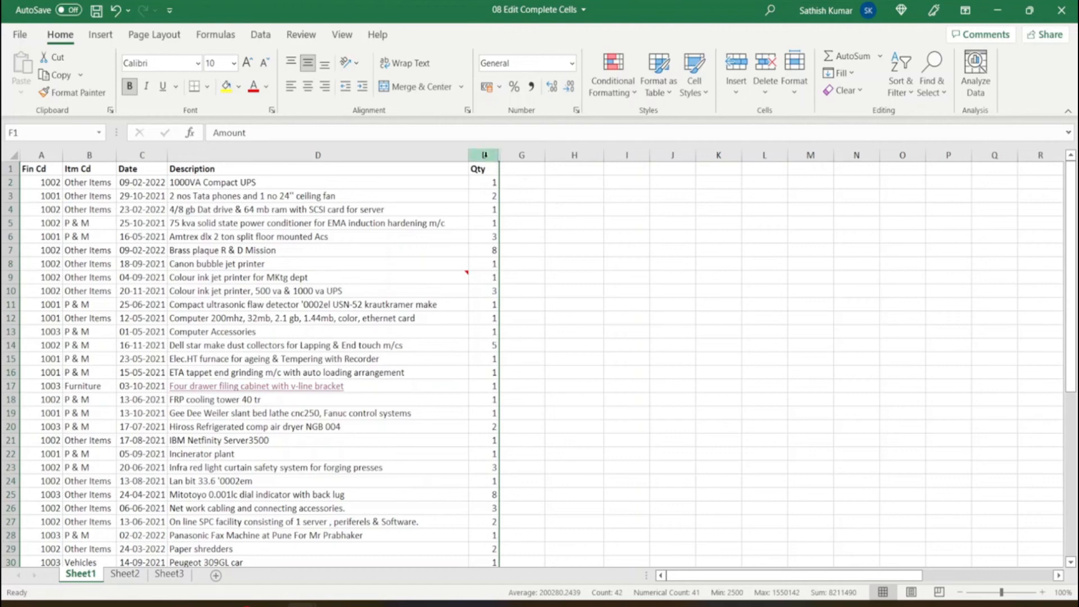
left_click_drag(484, 154, 511, 150)
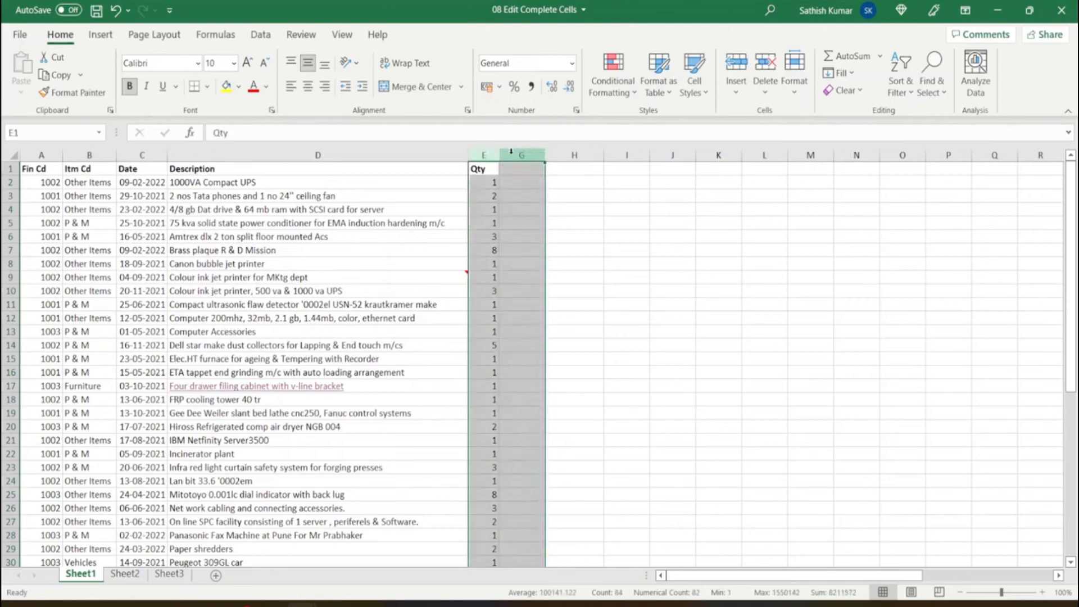
right_click(510, 152)
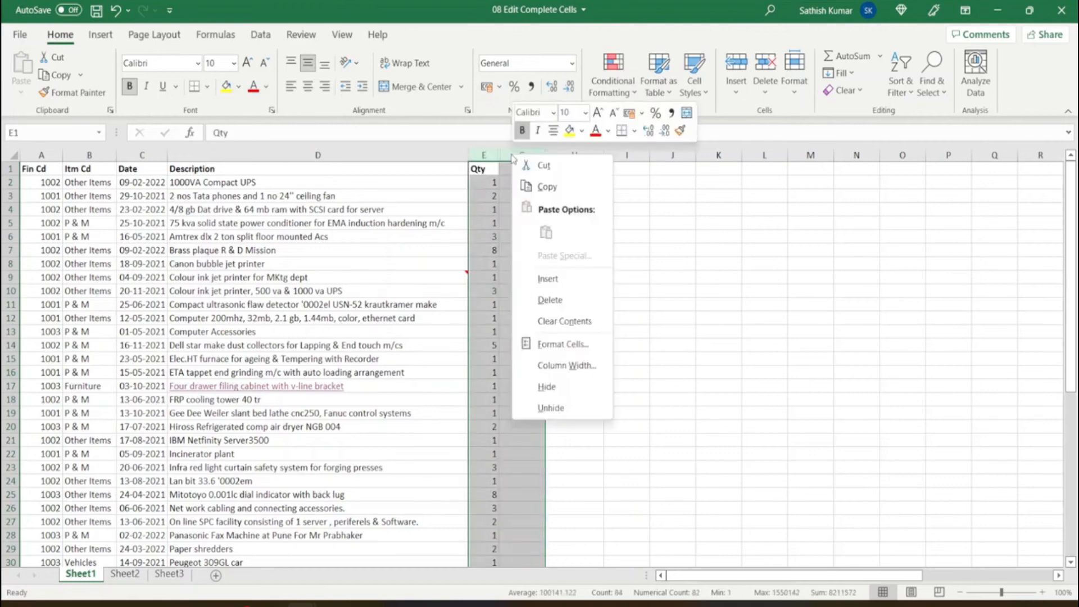
left_click(566, 408)
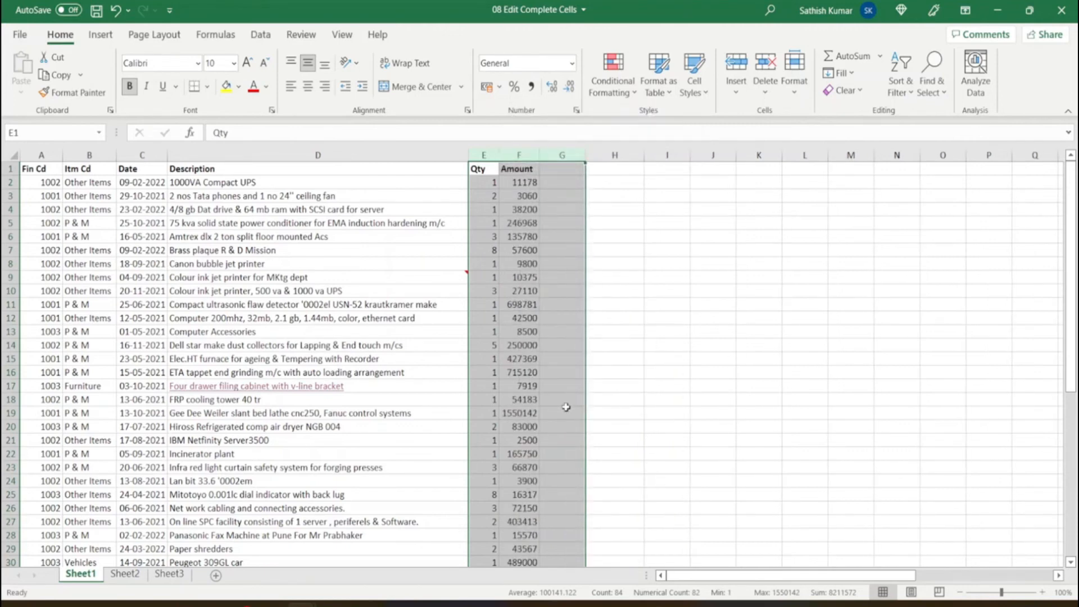
- On Sheet3, enter S in cells E11 and E12 as the names' first letters and Flash Fill the initials down column E
left_click(164, 574)
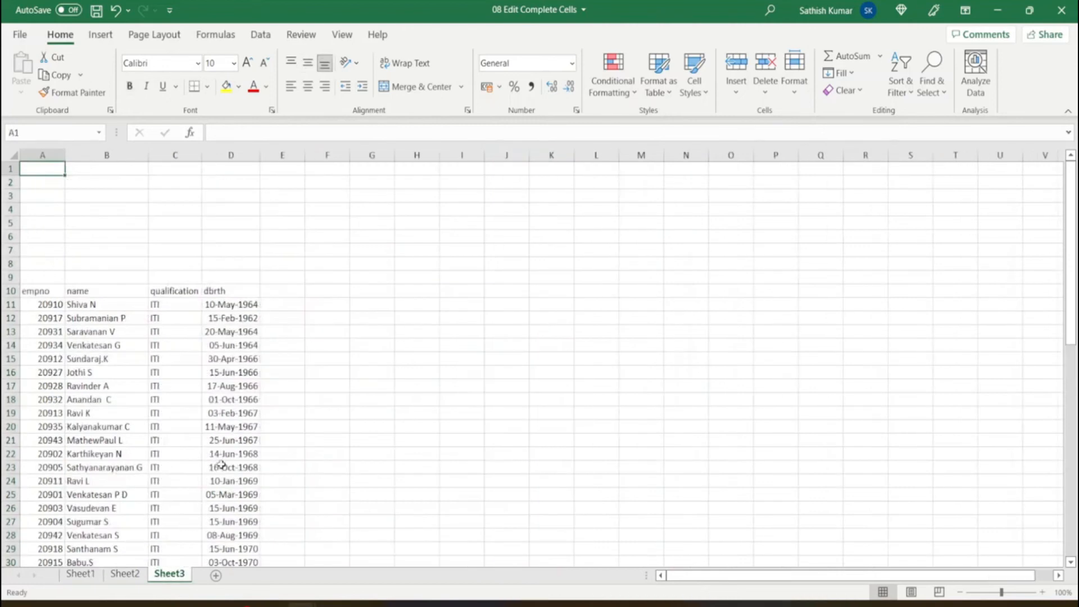
scroll(225, 460, "down", 2)
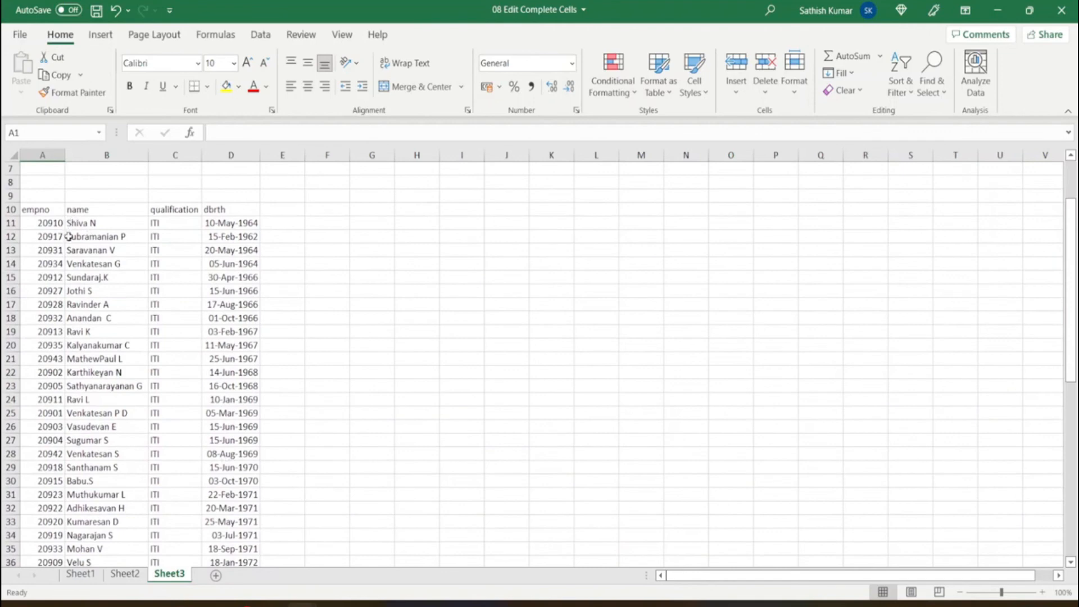
left_click(285, 222)
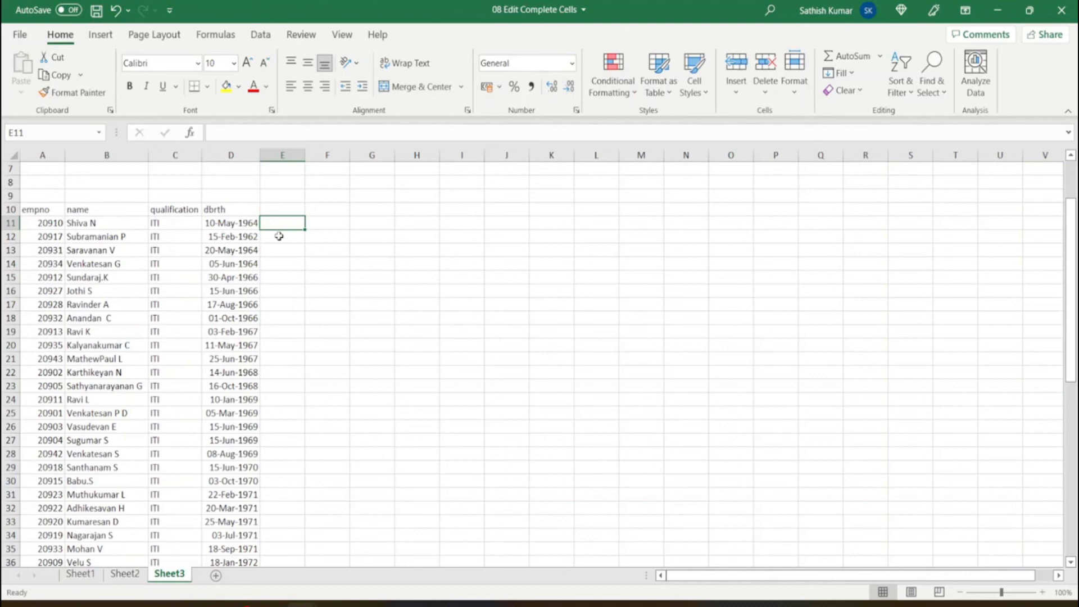
type("S")
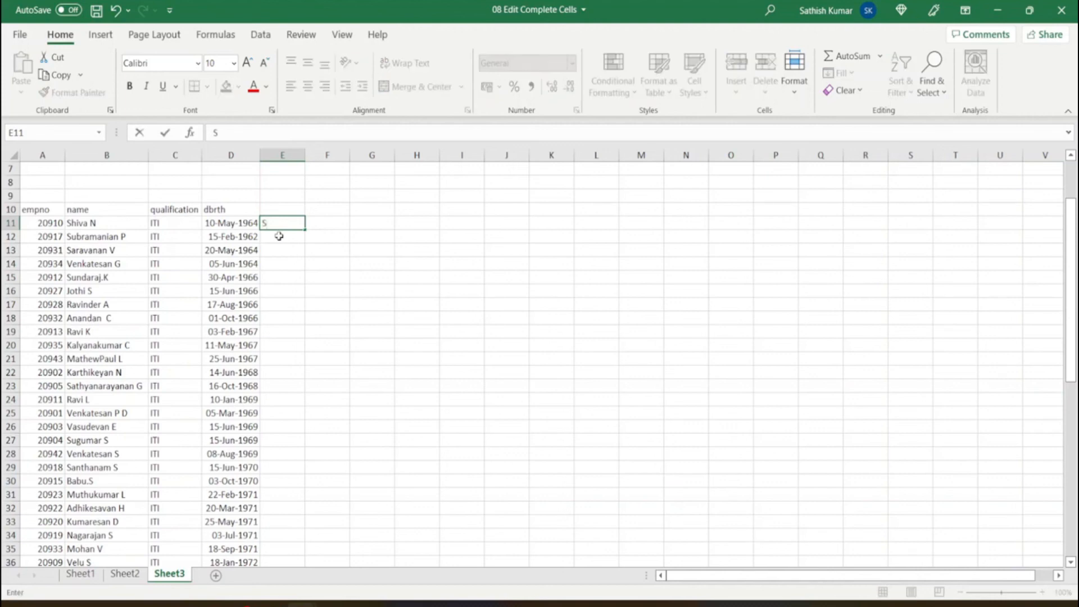
key("Return")
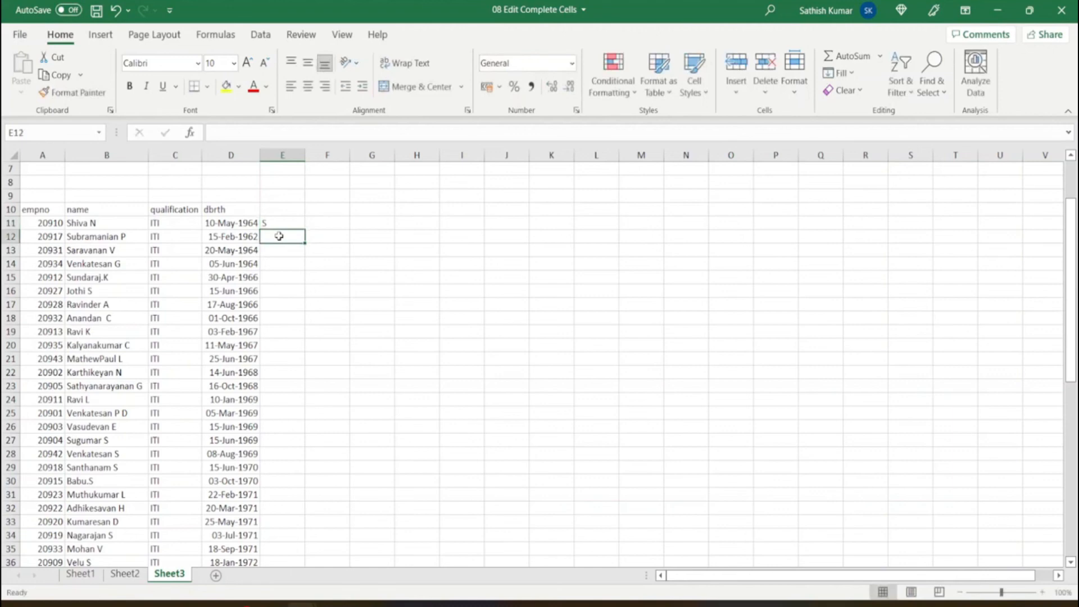
type("S")
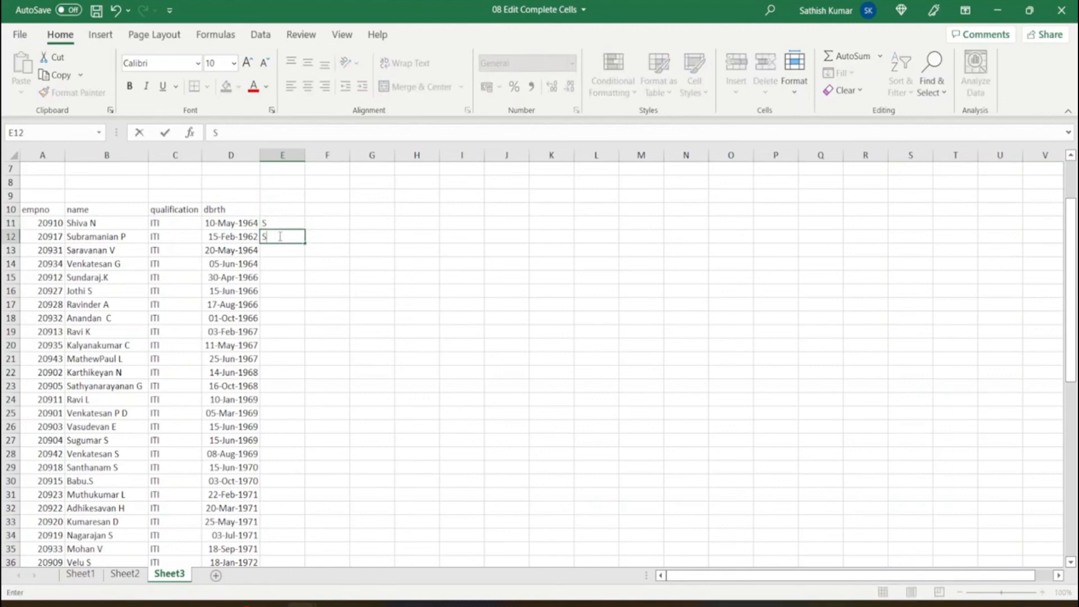
key("Return")
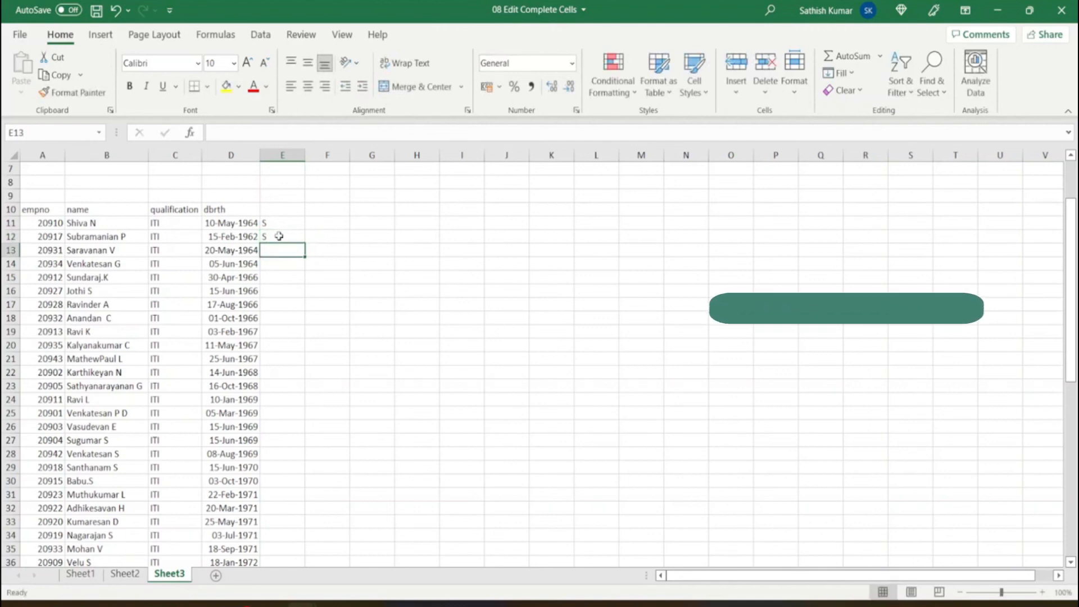
key("ctrl+e")
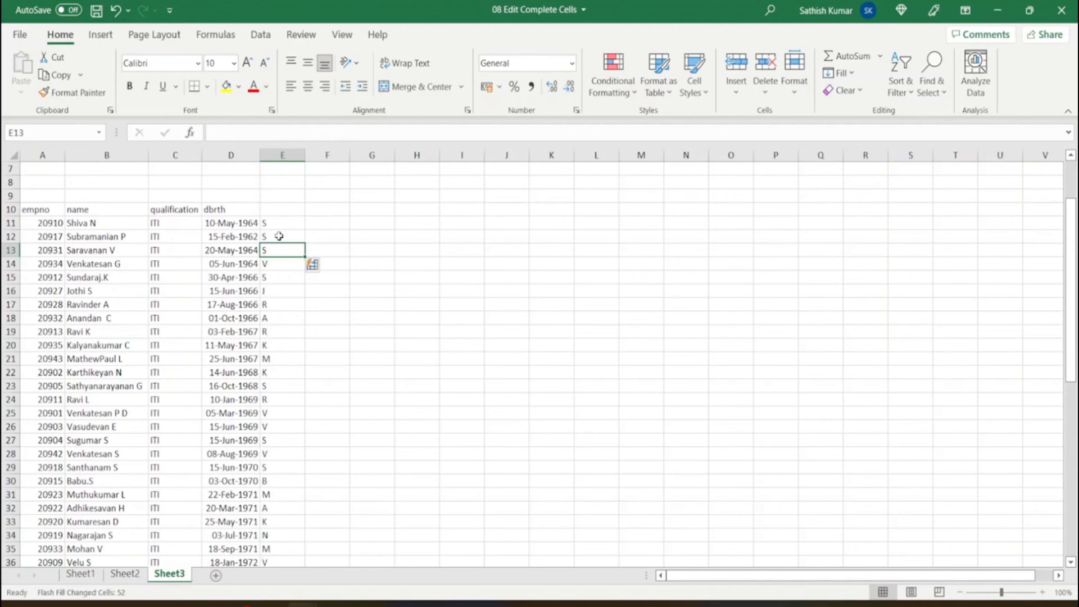
- Enter May in cell F11 as the birth month and Flash Fill column F with the months from the dbrth dates
key("Up")
key("Up")
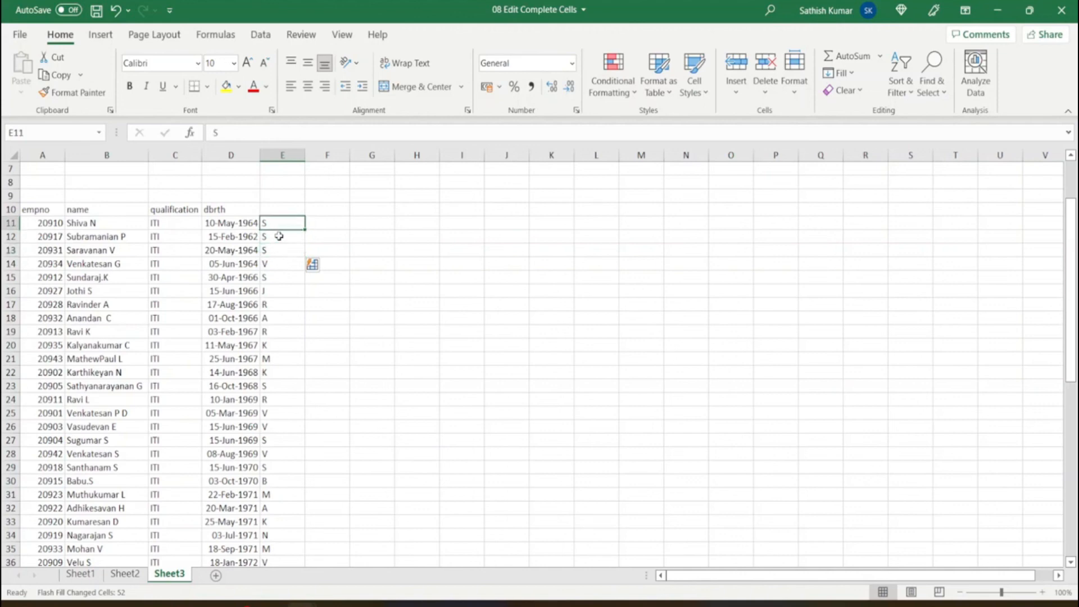
key("Right")
type("May")
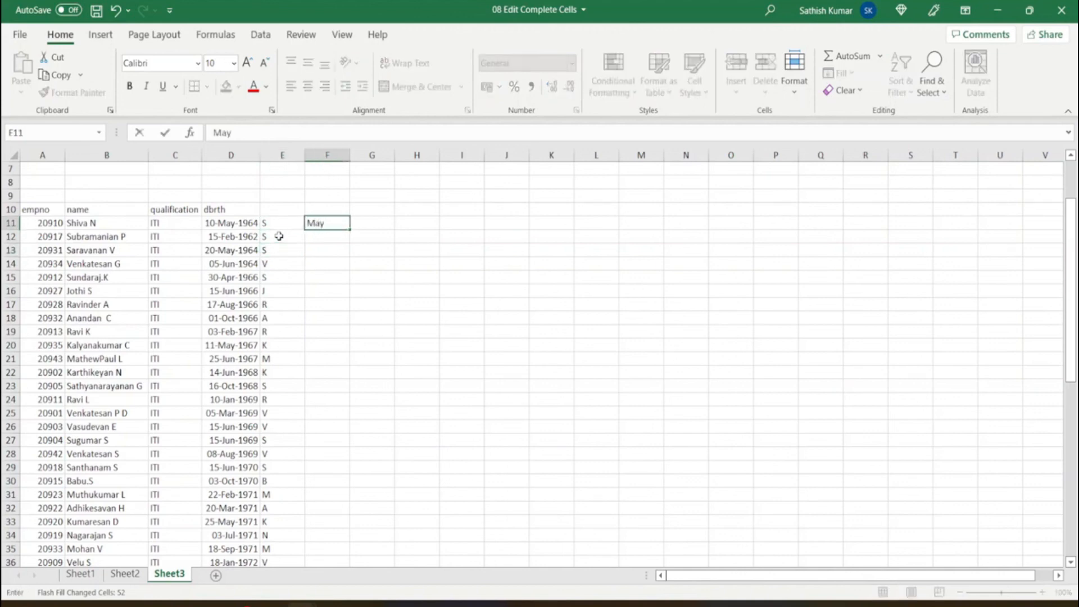
key("Return")
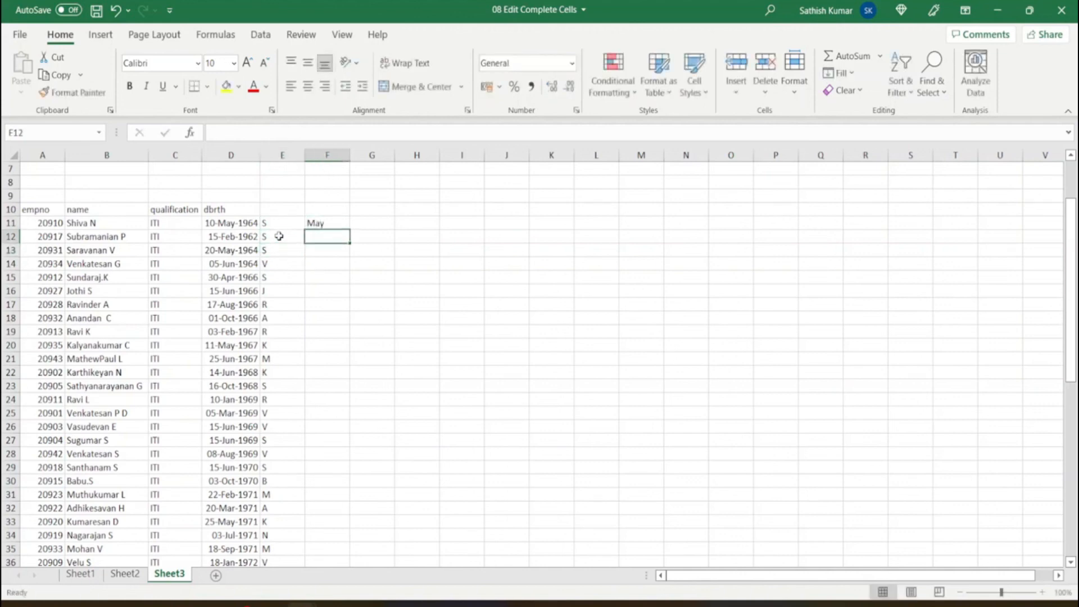
key("ctrl+e")
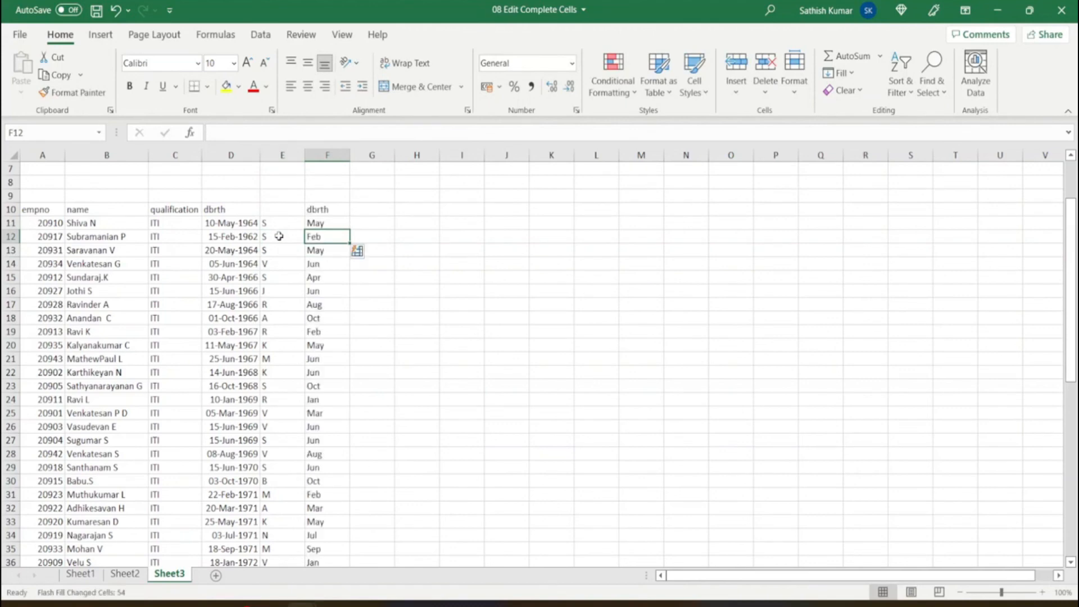